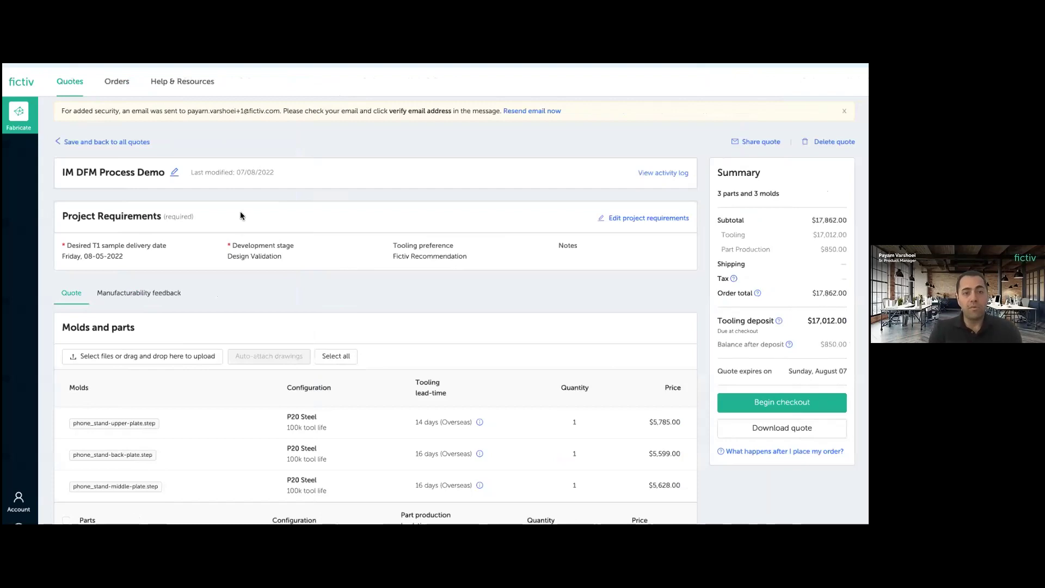
pyautogui.scroll(-2, 275, 325)
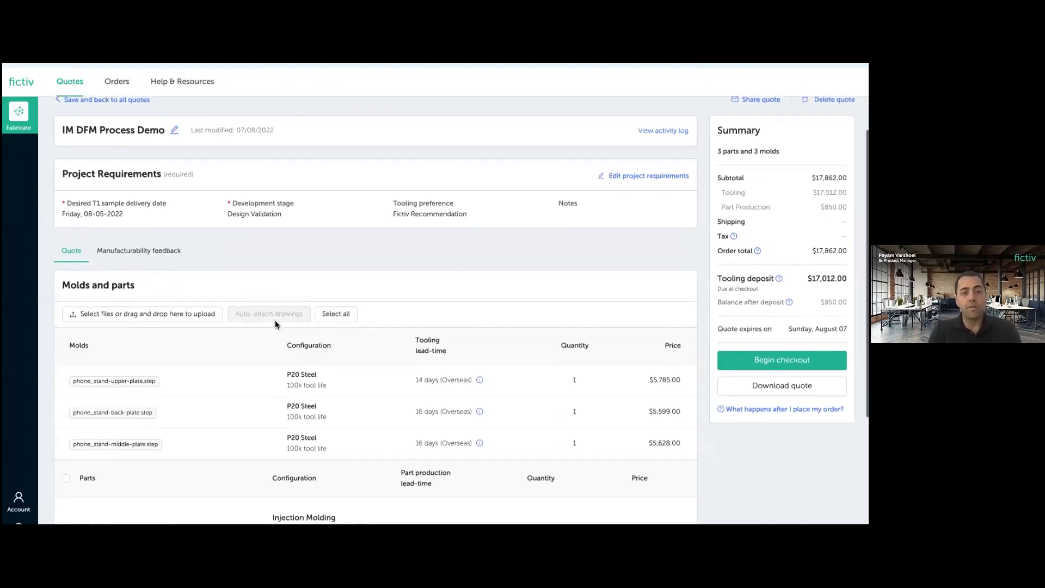
pyautogui.scroll(-5, 275, 323)
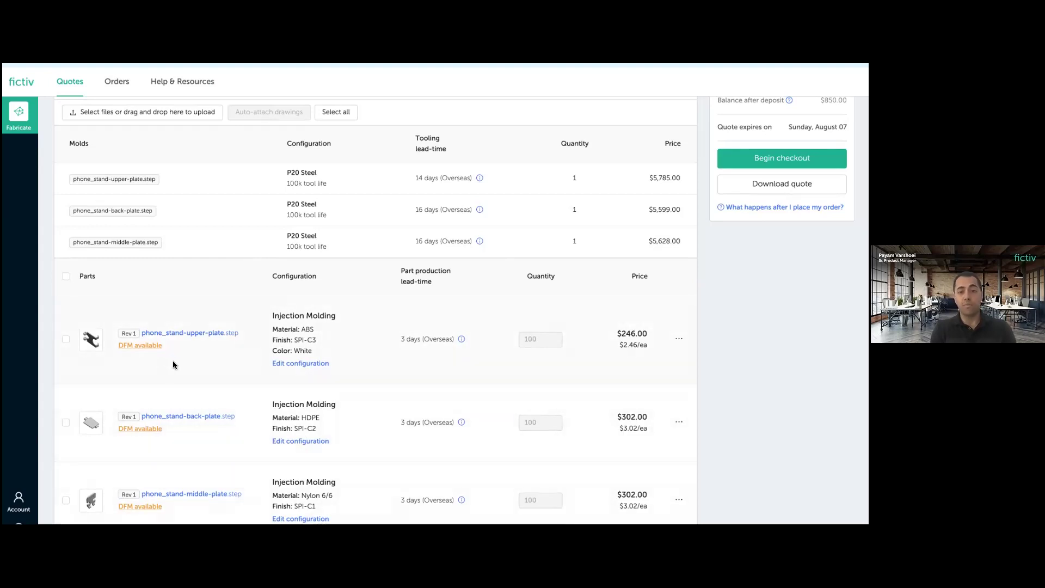
pyautogui.scroll(1, 180, 369)
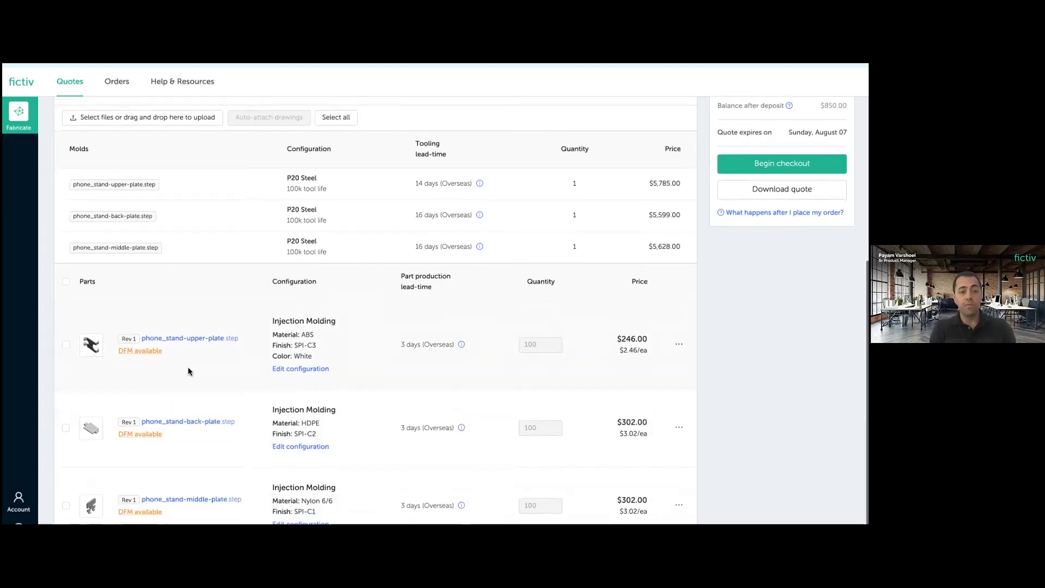
pyautogui.scroll(1, 188, 371)
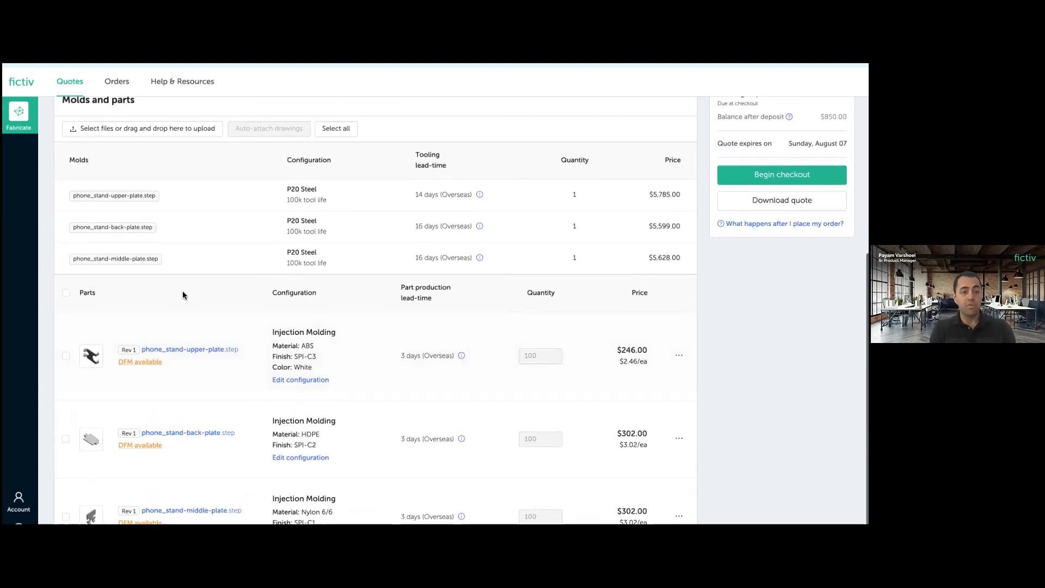
# - Open the quote's DFM feedback from the first part and scroll through the three review groups
pyautogui.click(148, 362)
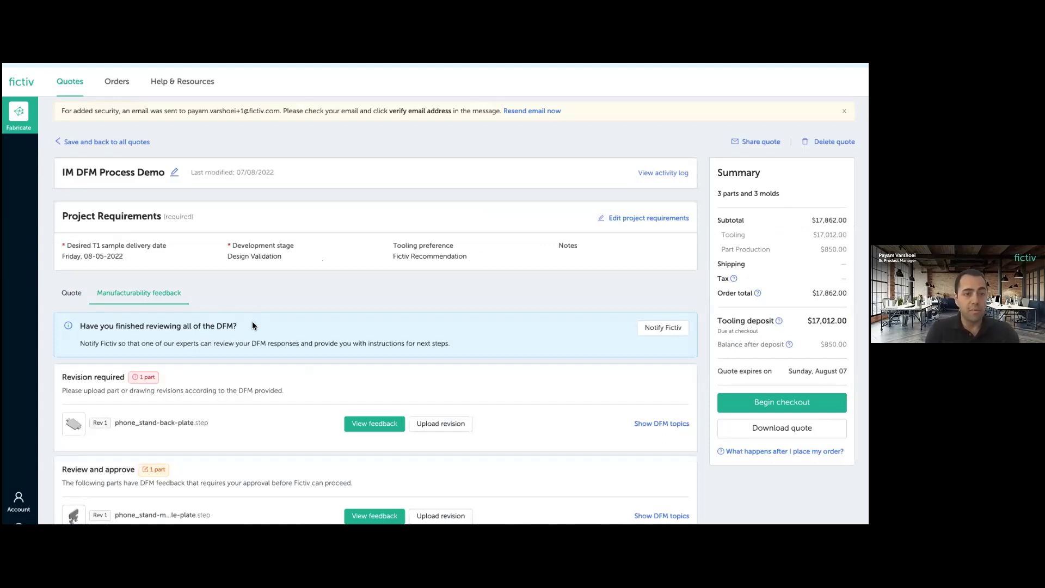
pyautogui.scroll(-1, 256, 337)
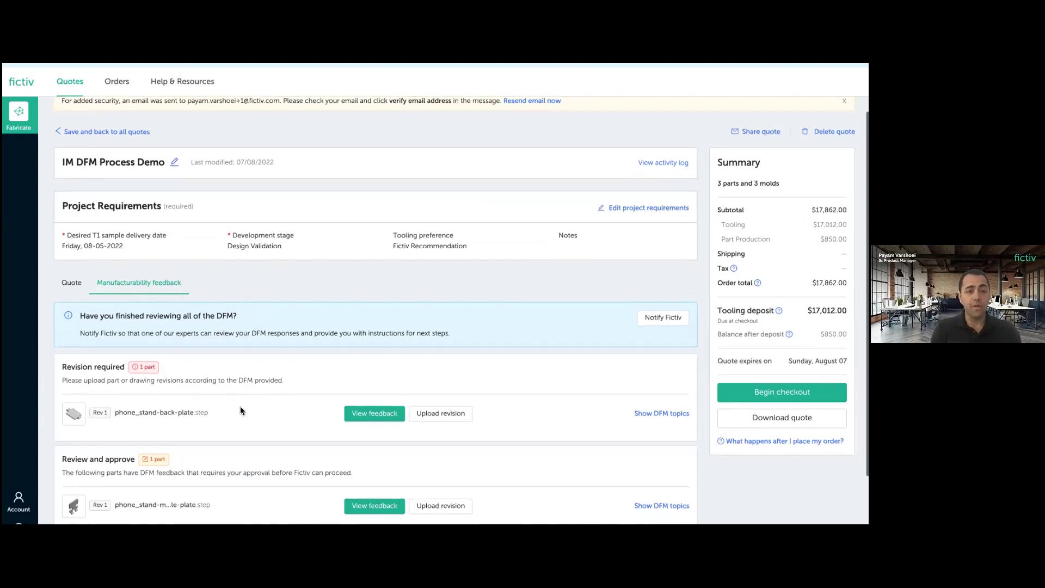
pyautogui.scroll(-2, 239, 406)
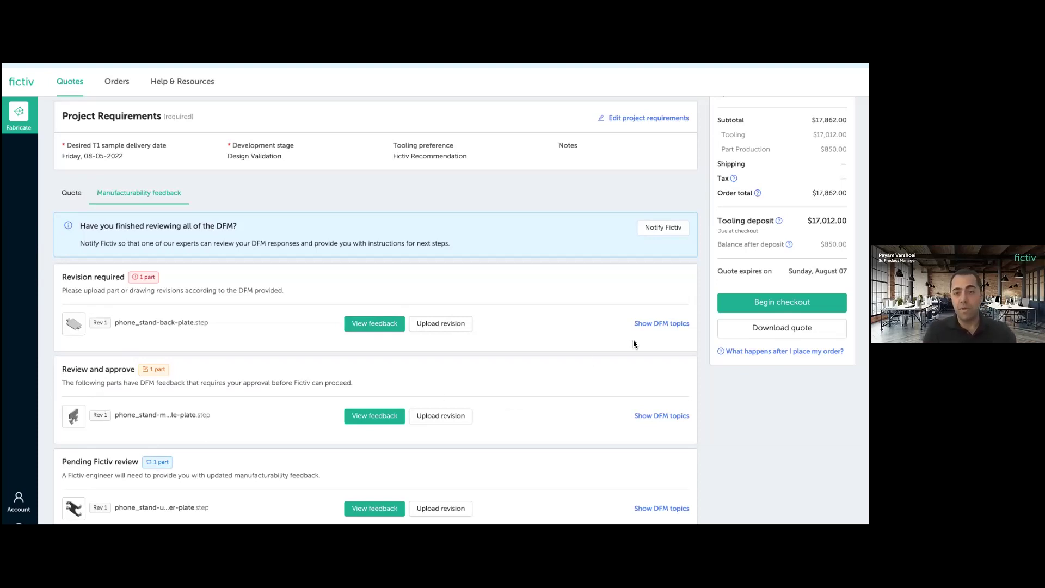
# - Expand DFM topics for the back plate and the part awaiting approval, then open phone_stand-back-plate's feedback
pyautogui.click(642, 324)
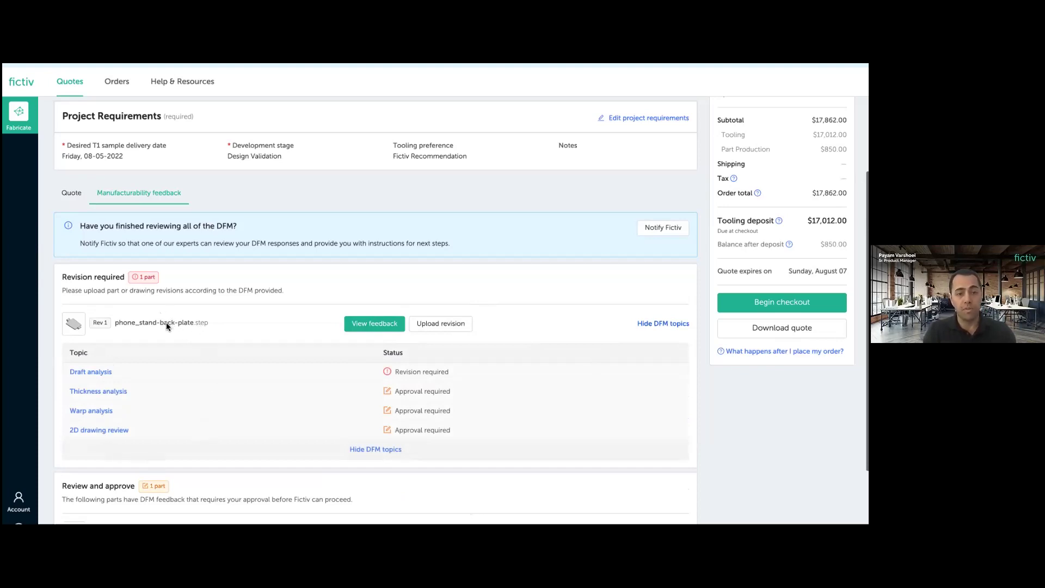
pyautogui.scroll(-2, 250, 340)
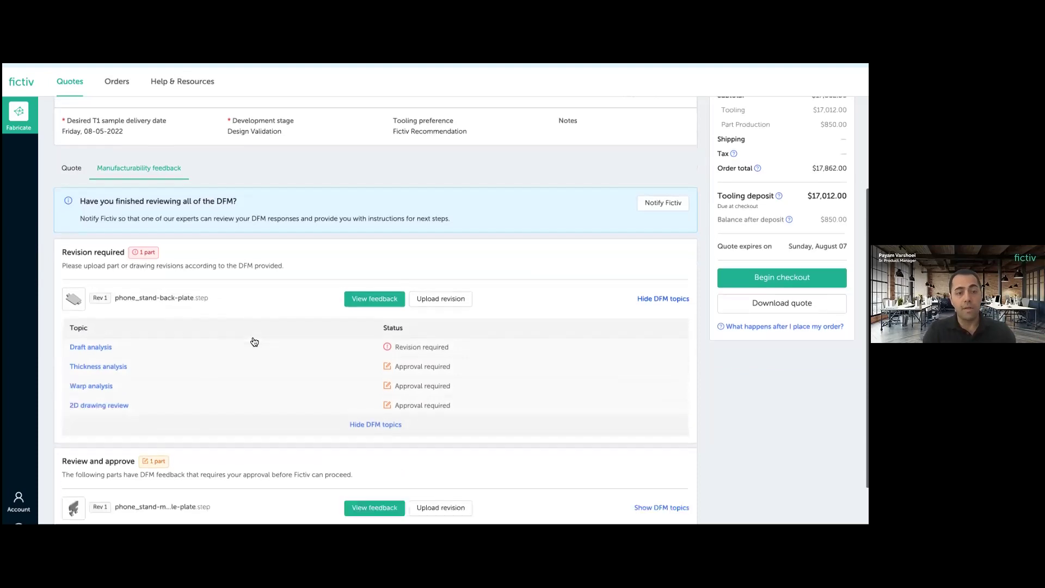
pyautogui.click(659, 415)
pyautogui.scroll(-2, 524, 382)
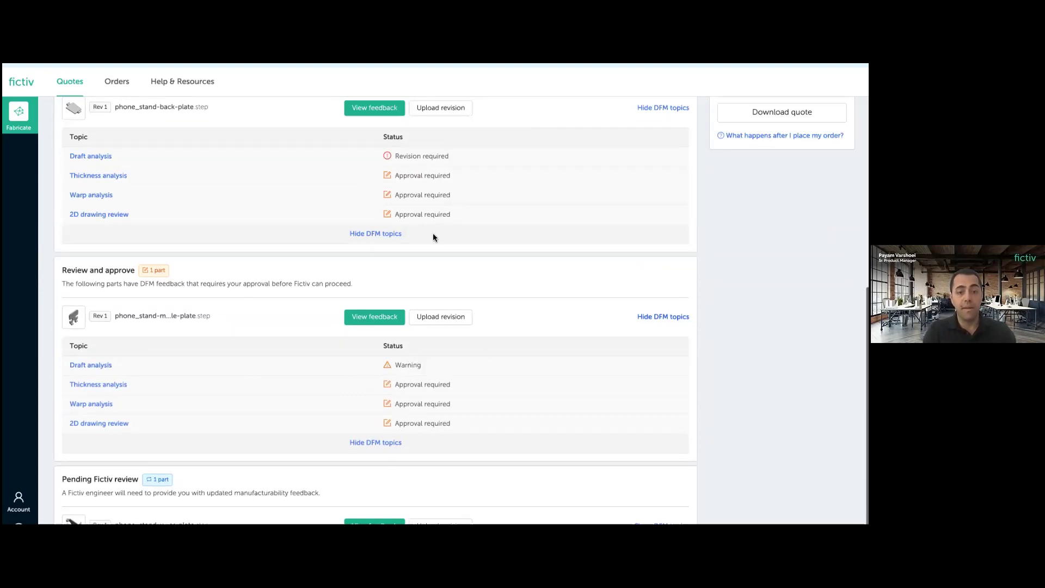
pyautogui.scroll(-1, 435, 234)
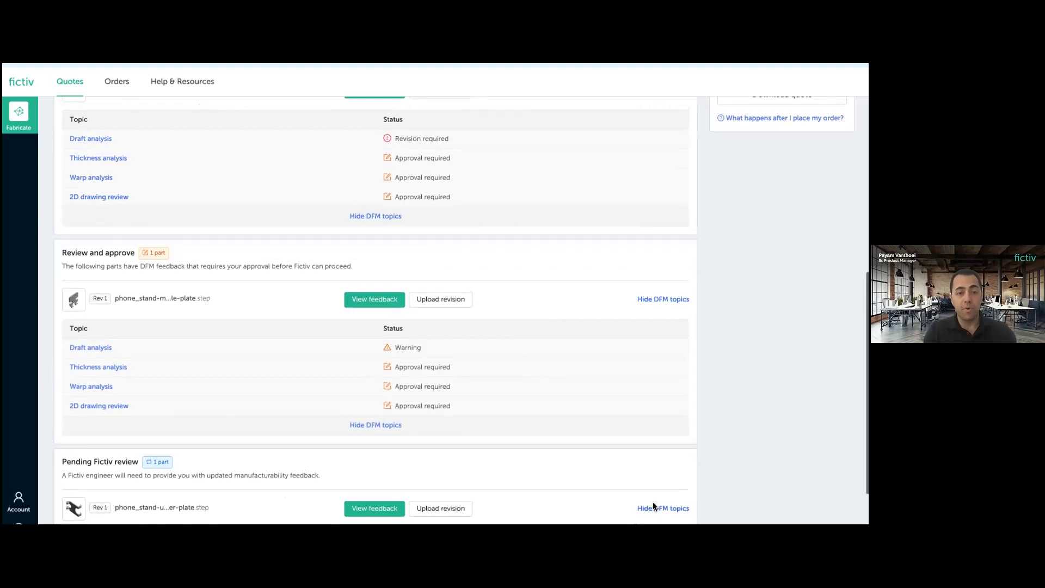
pyautogui.scroll(-2, 653, 502)
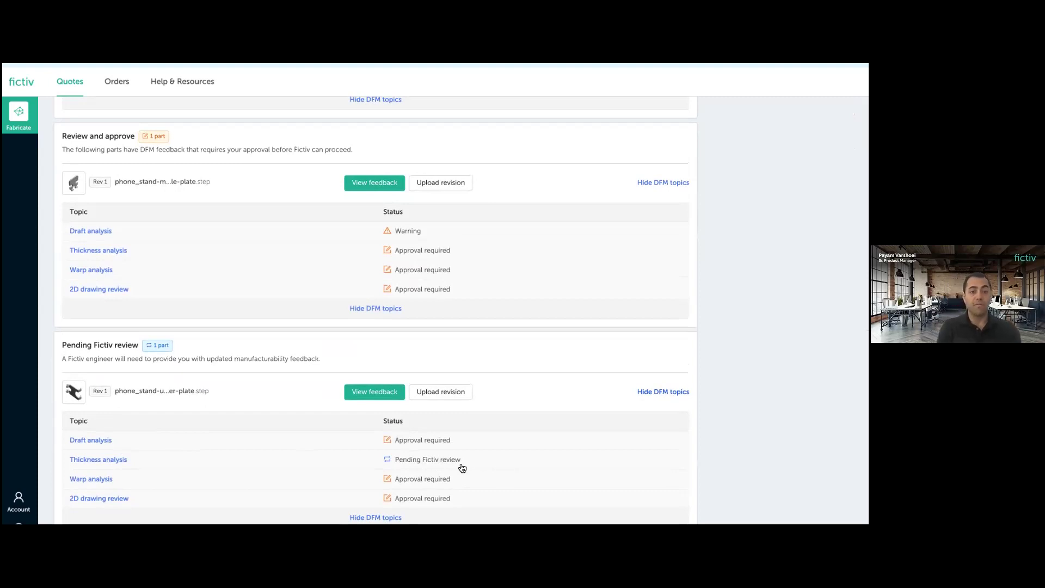
pyautogui.scroll(3, 345, 386)
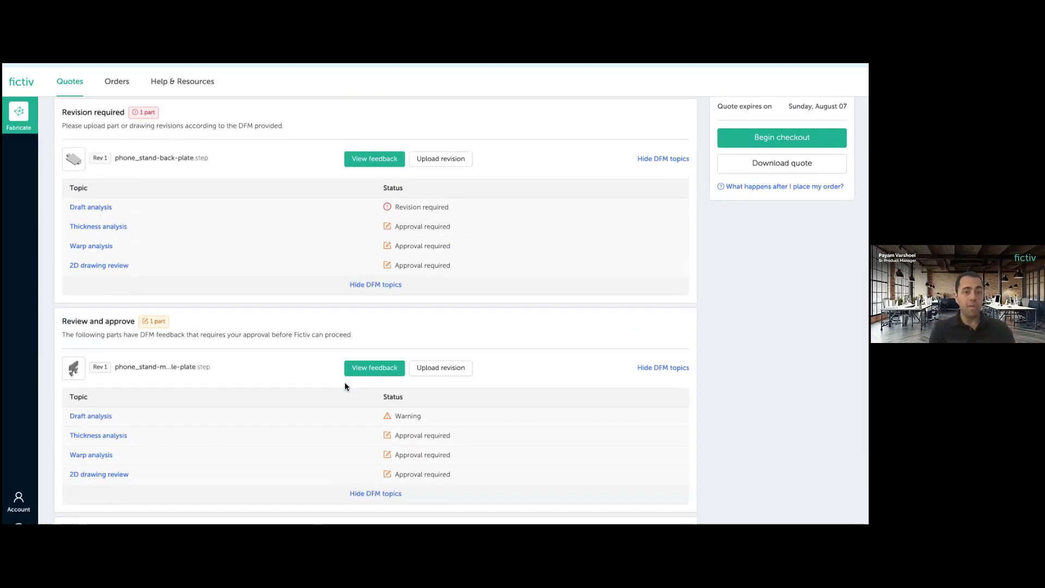
pyautogui.click(373, 164)
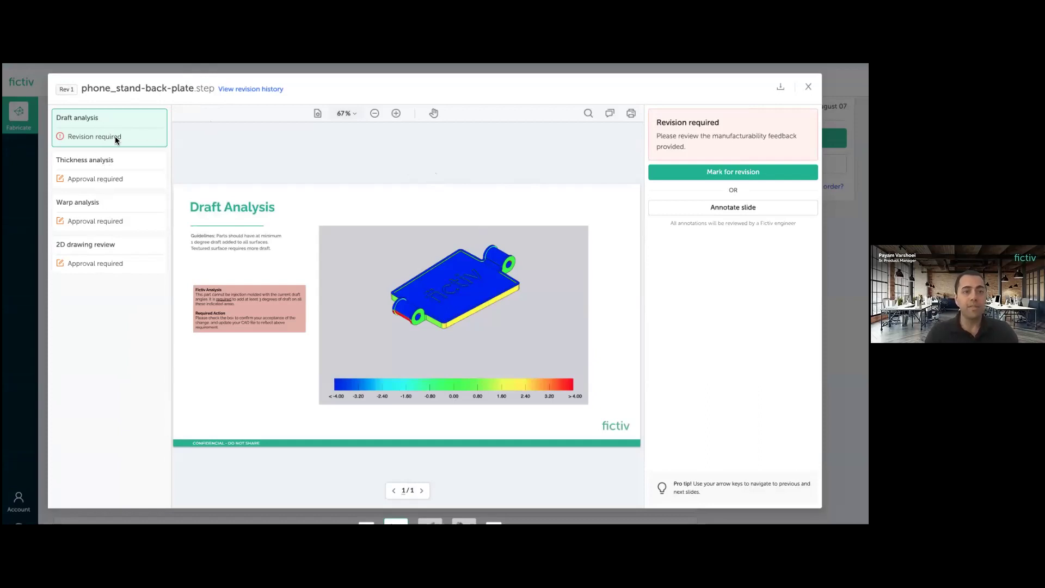
pyautogui.click(133, 184)
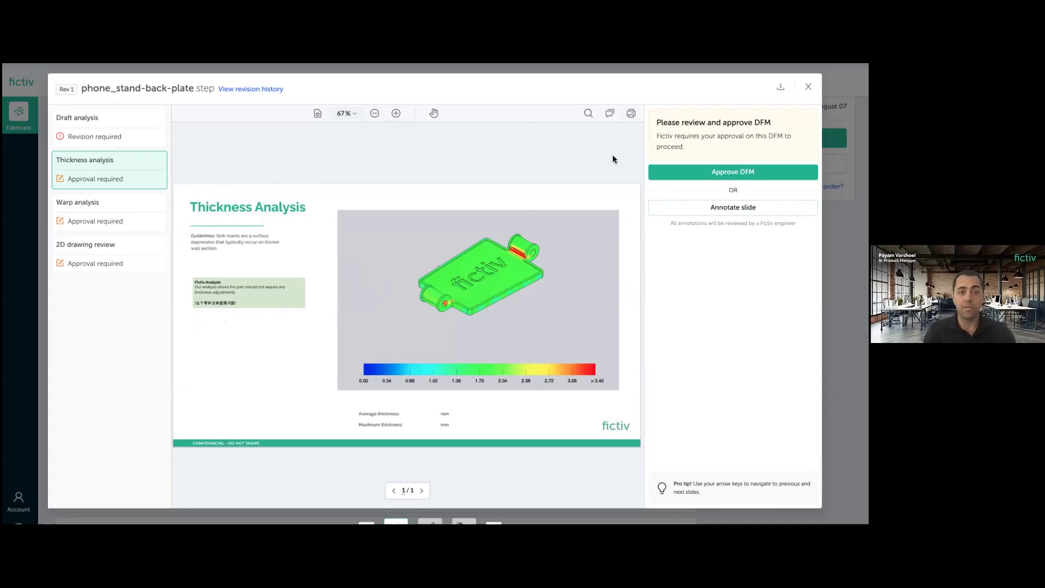
pyautogui.click(161, 139)
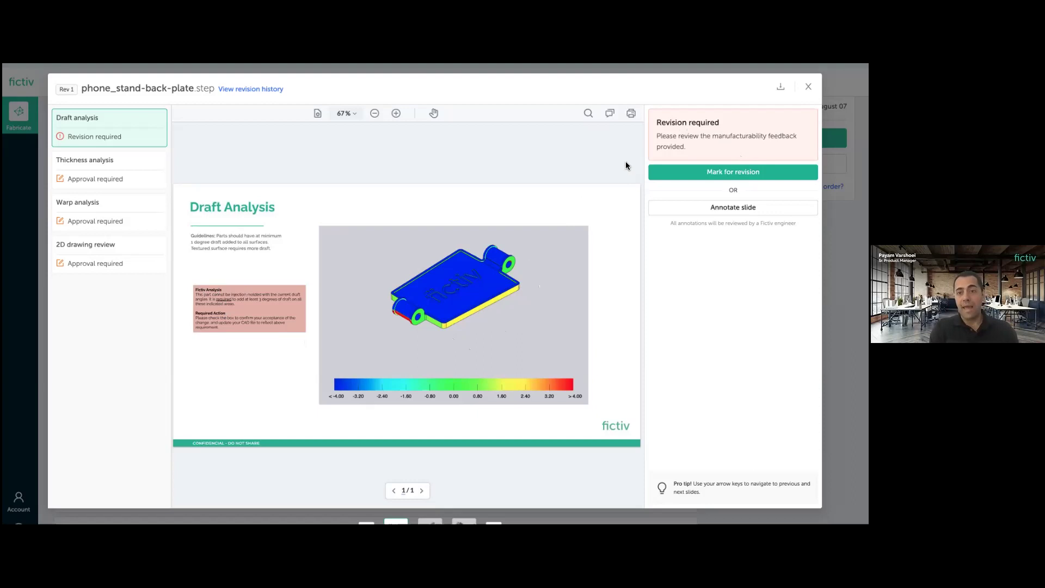
# - Request a draft-analysis revision for the back plate, approve thickness, warp and 2D drawing review, then close
pyautogui.click(718, 173)
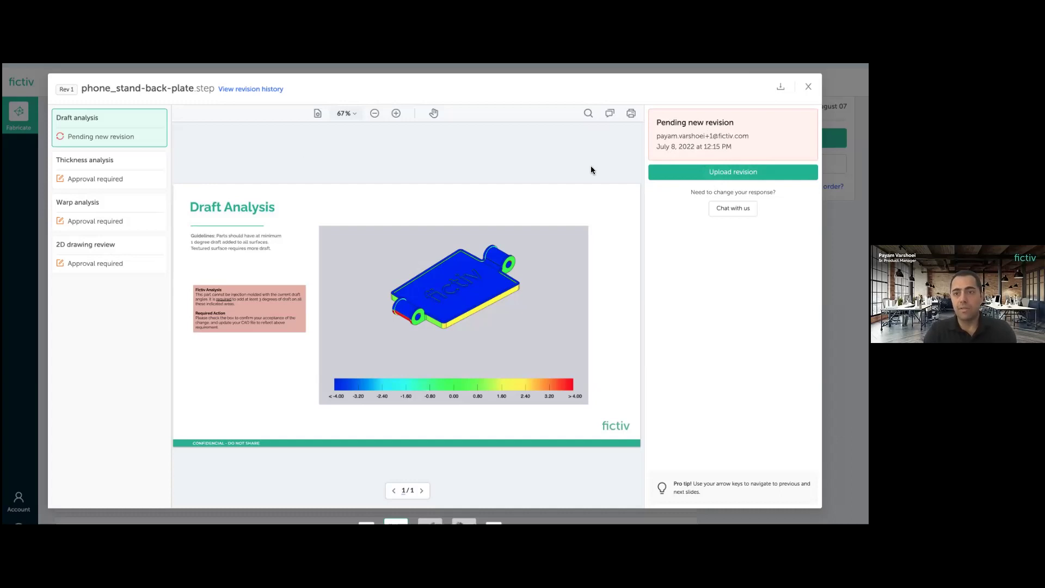
pyautogui.click(125, 177)
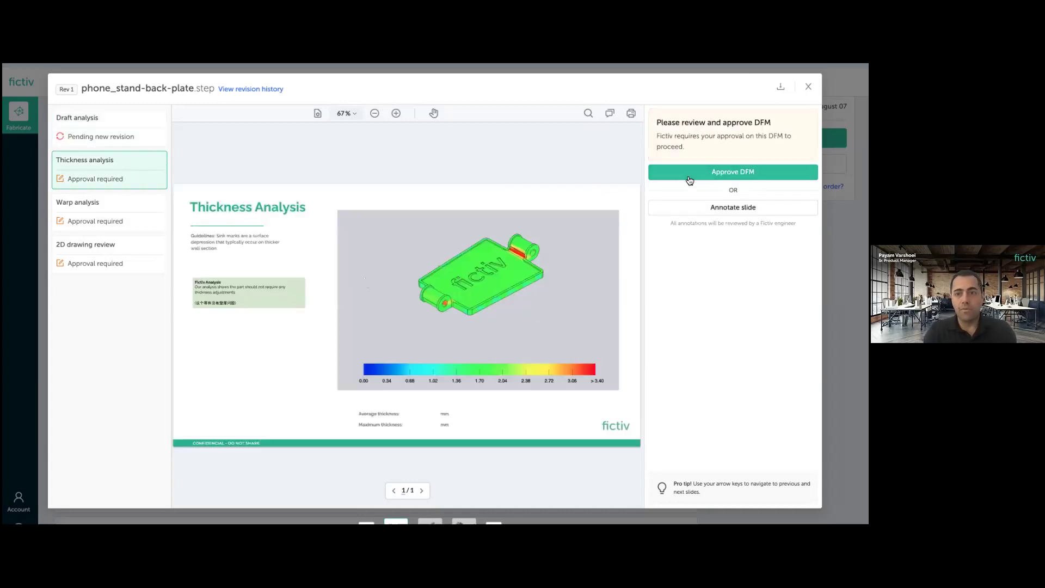
pyautogui.click(689, 174)
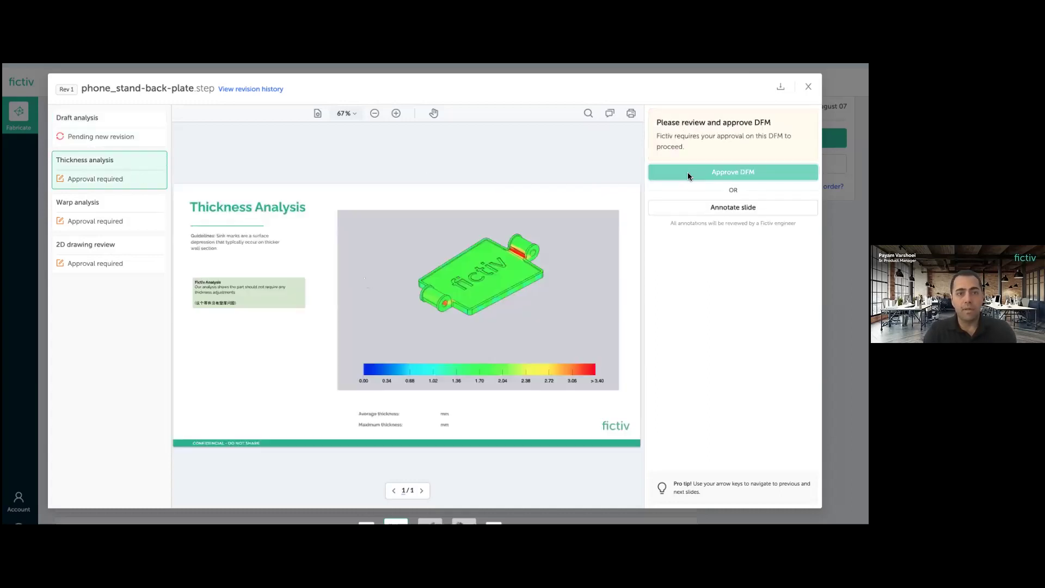
pyautogui.click(133, 211)
pyautogui.click(733, 171)
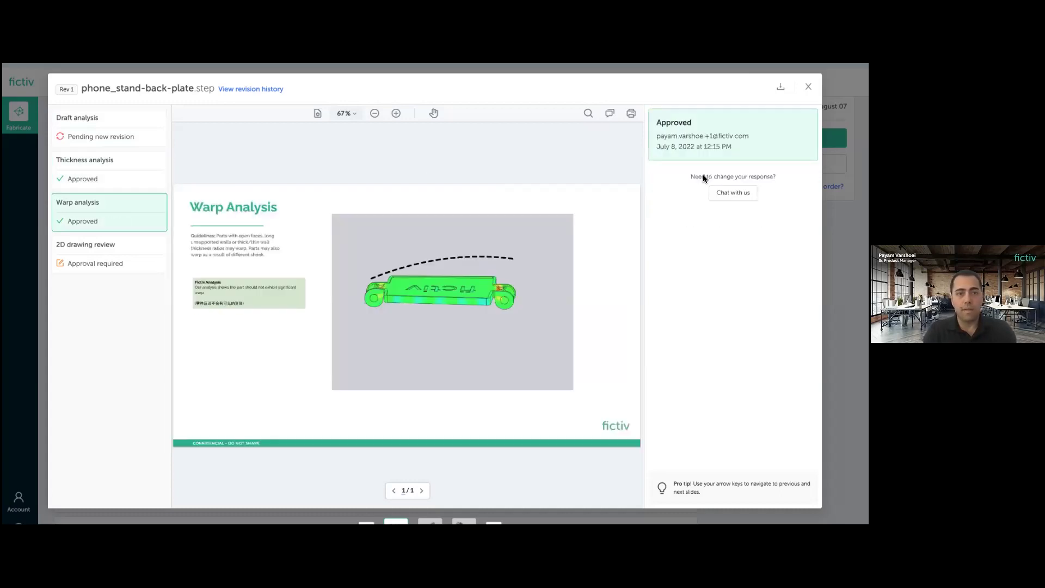
pyautogui.click(96, 263)
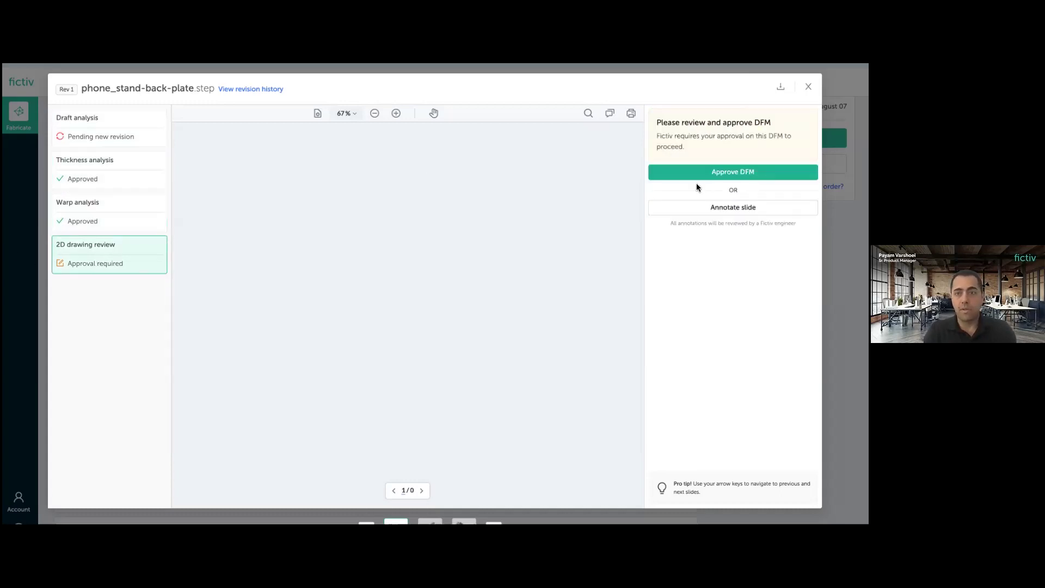
pyautogui.click(703, 172)
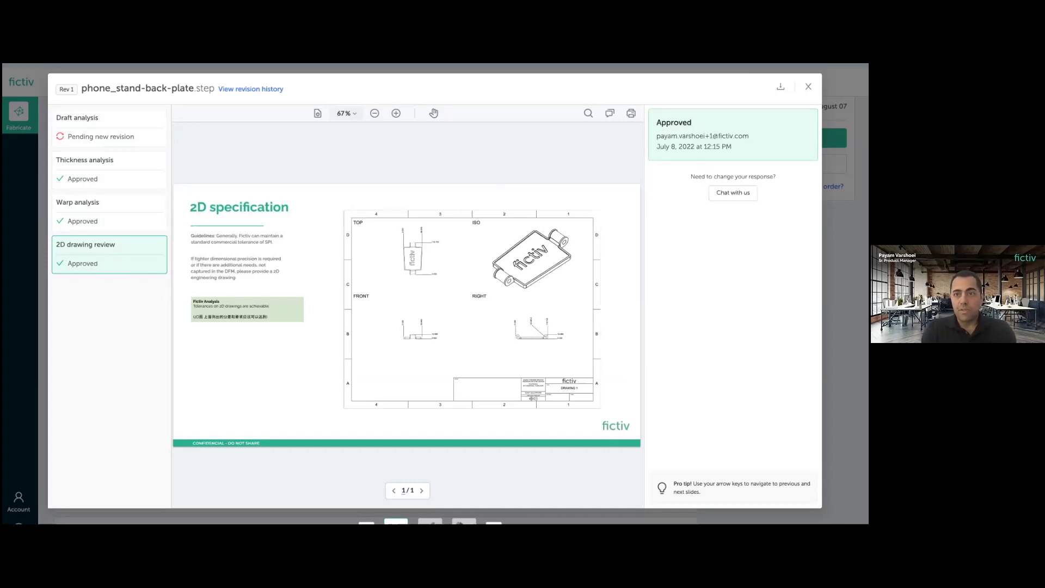
pyautogui.press('Escape')
# - Approve phone_stand-upper-plate's draft analysis and view its thickness analysis with the pending question
pyautogui.scroll(-4, 565, 338)
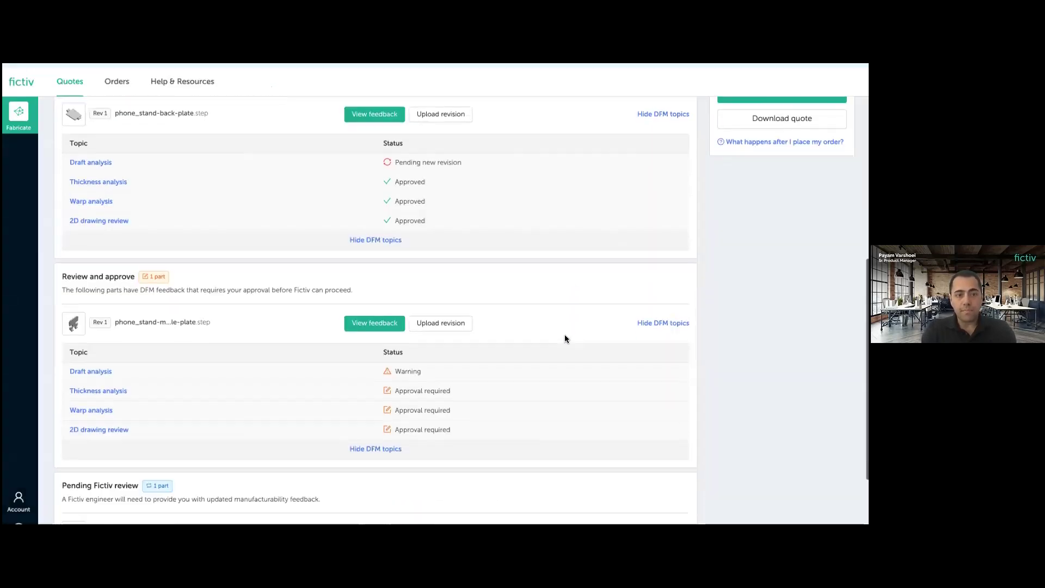
pyautogui.click(359, 398)
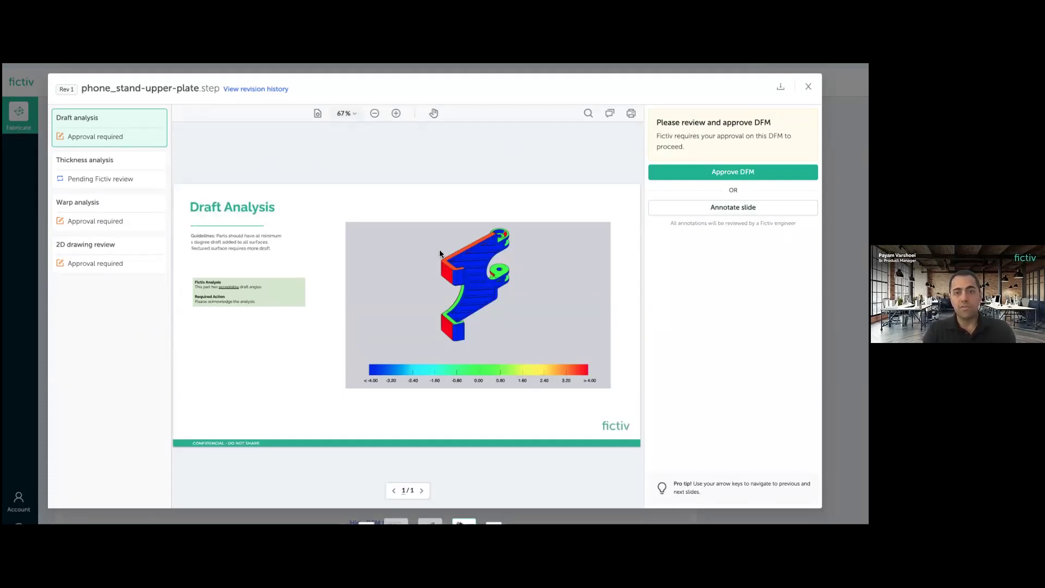
pyautogui.click(698, 173)
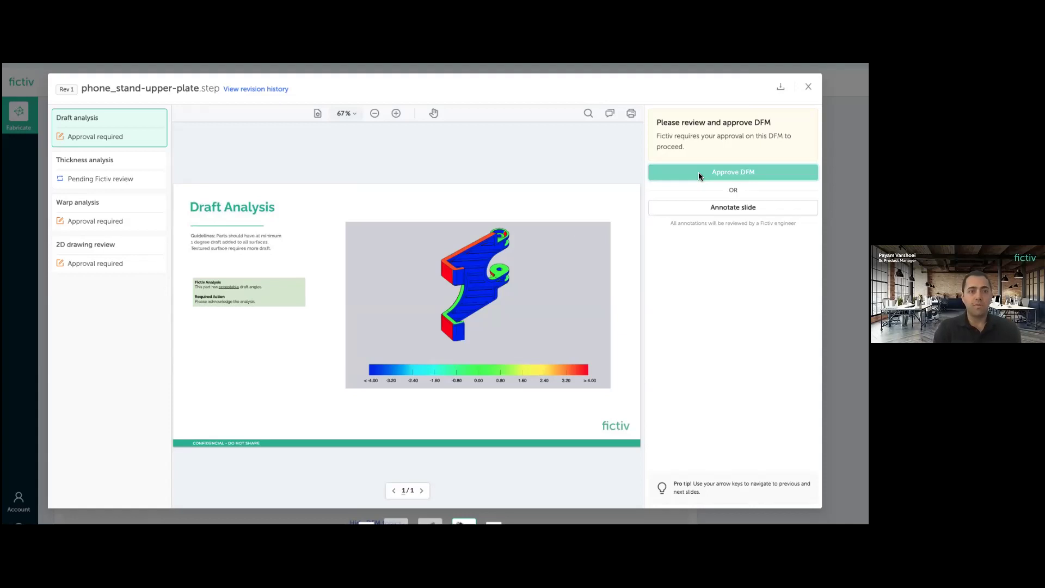
pyautogui.click(118, 182)
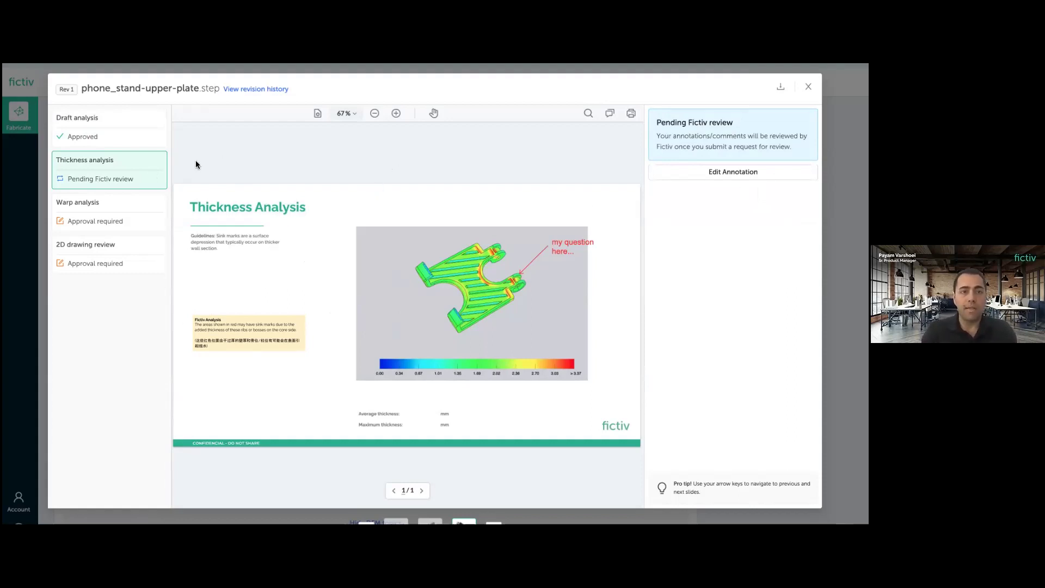
pyautogui.click(721, 171)
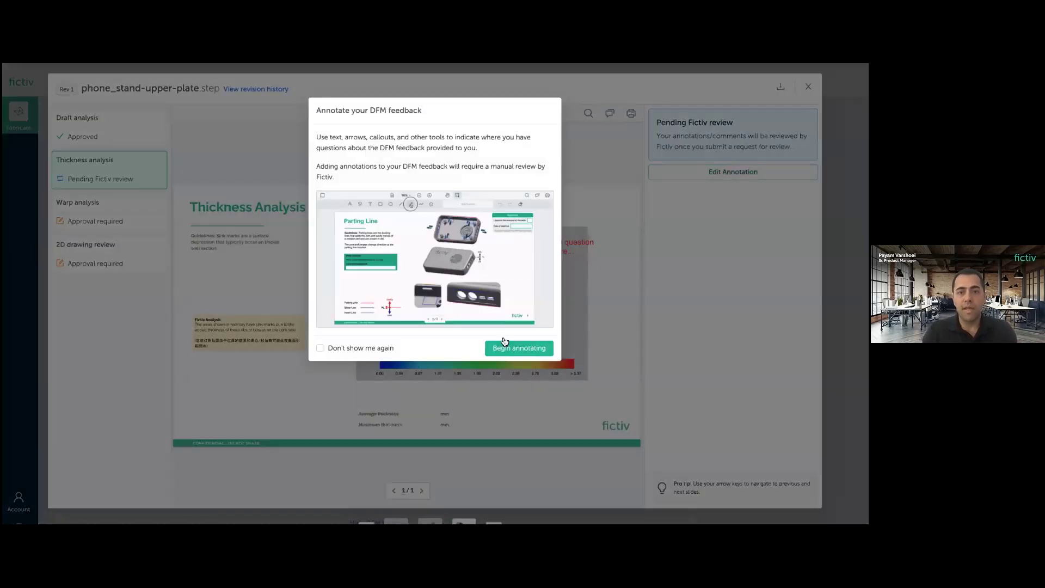
pyautogui.click(519, 348)
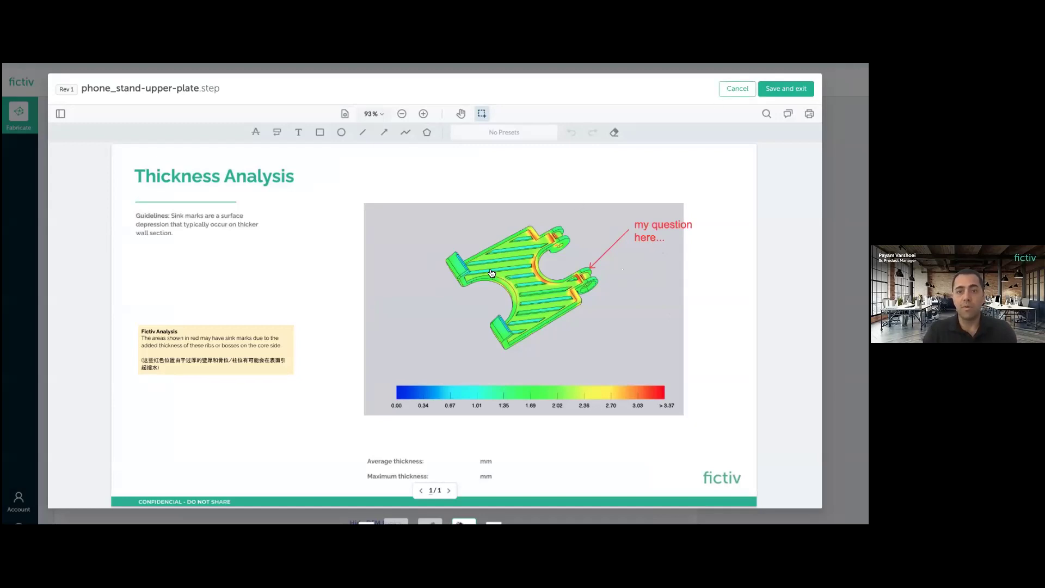
pyautogui.click(786, 88)
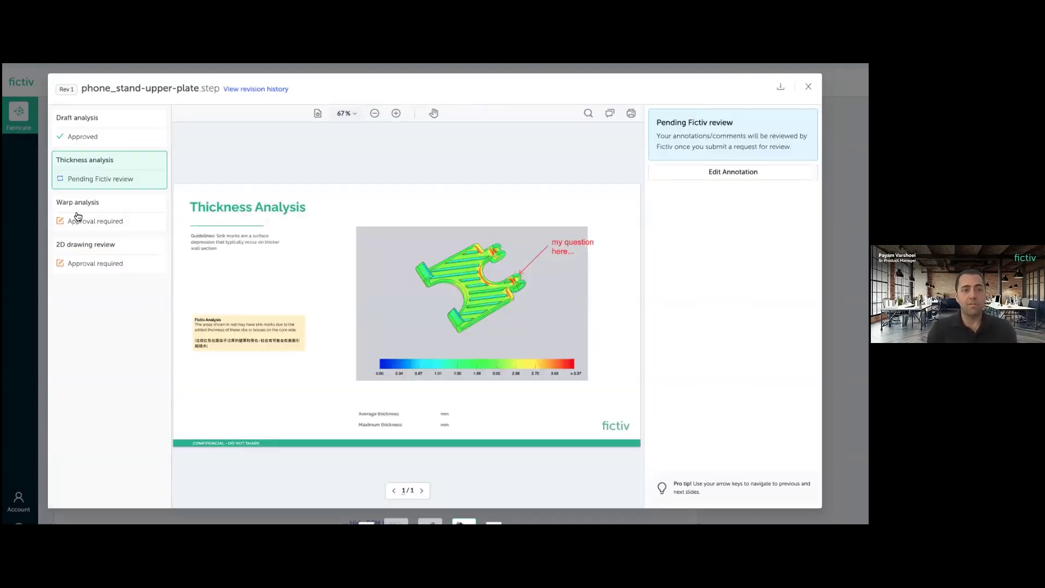
# - Approve DFM for phone_stand-upper-plate's Warp analysis and 2D drawing review, leaving thickness pending
pyautogui.click(86, 211)
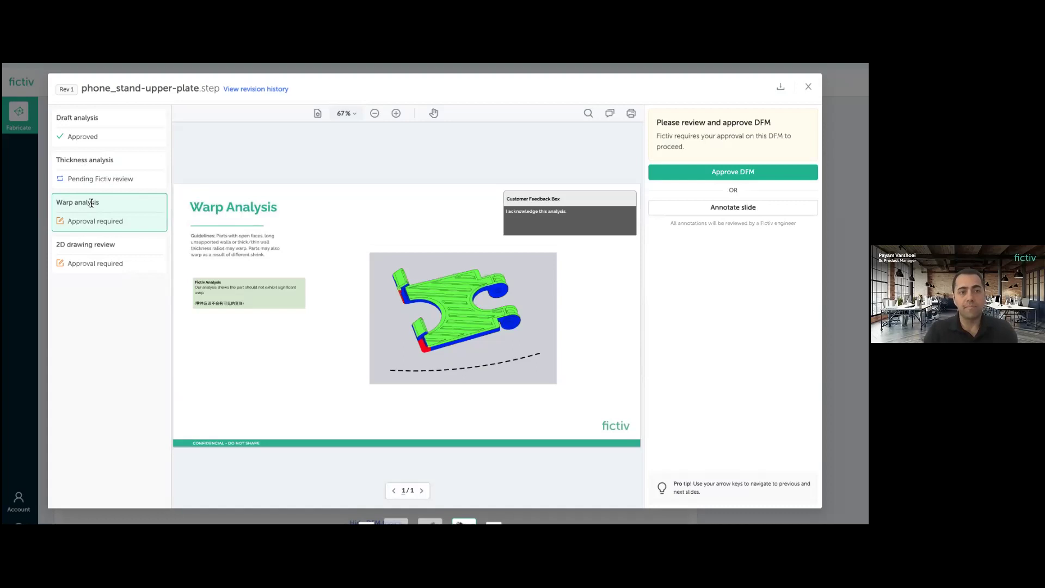
pyautogui.click(711, 173)
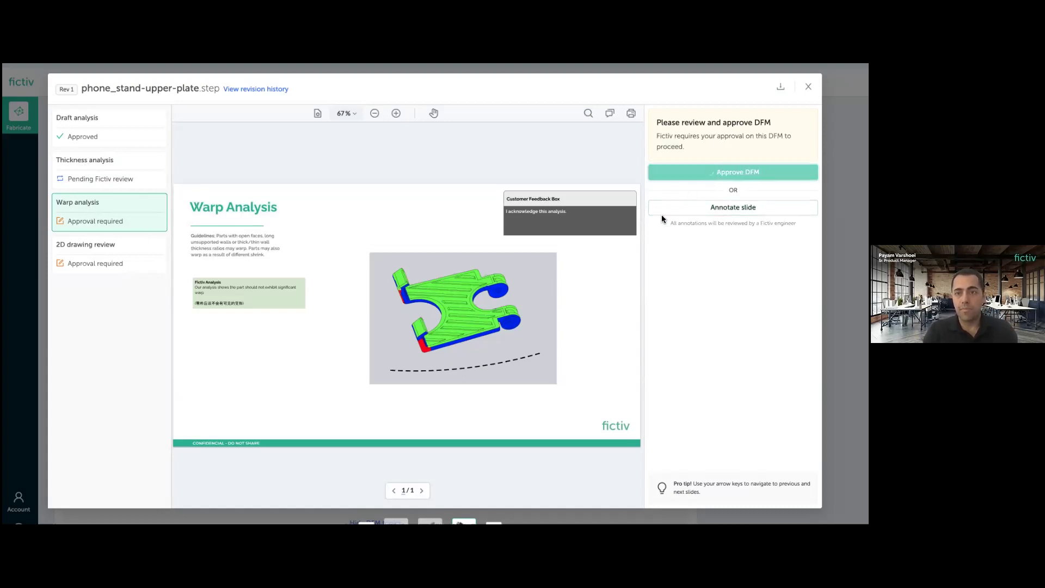
pyautogui.click(128, 254)
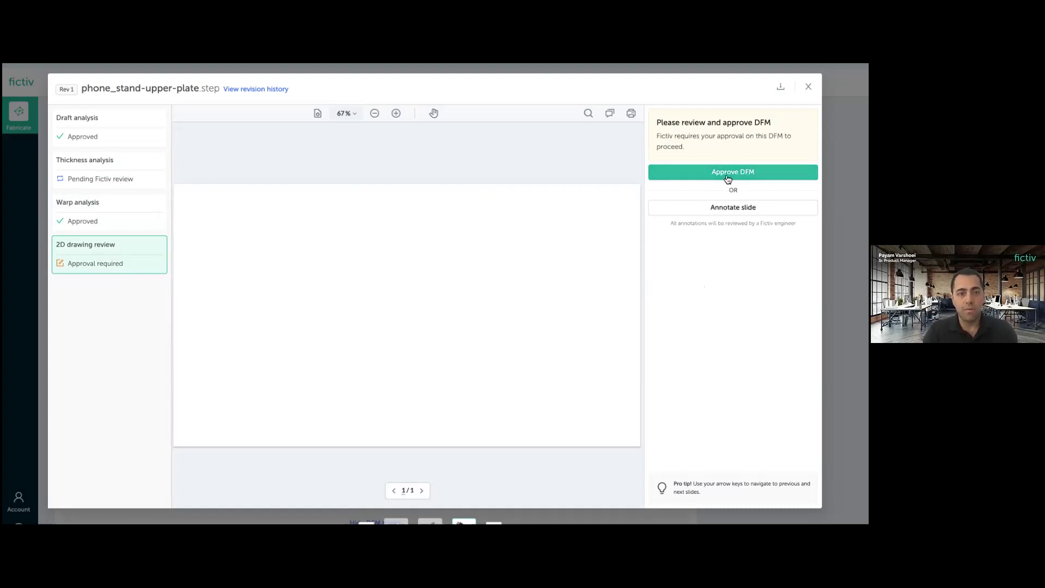
pyautogui.click(731, 172)
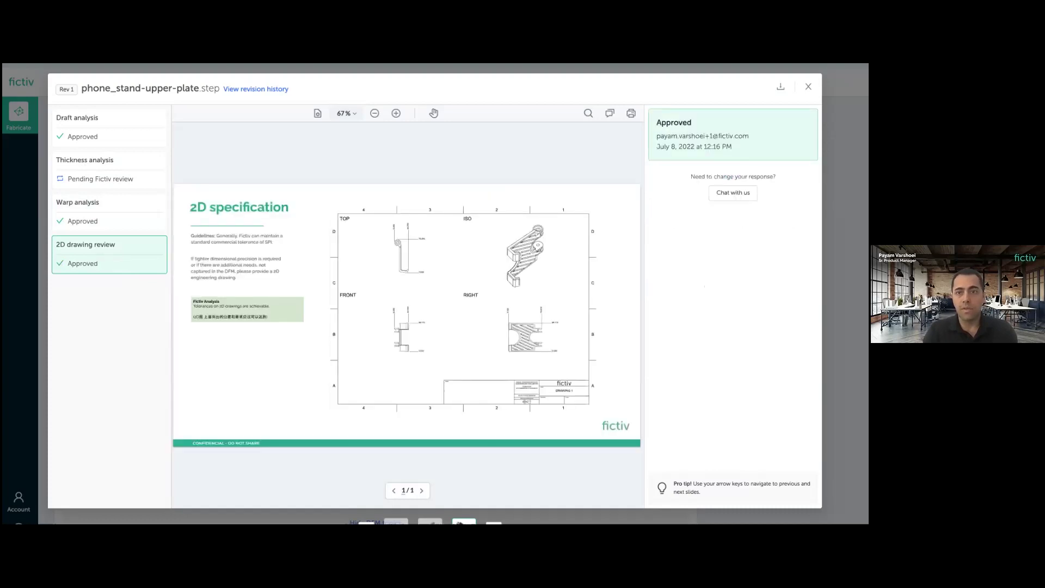
# - Close the upper plate's feedback and scroll the quote page back to the review sections
pyautogui.click(808, 86)
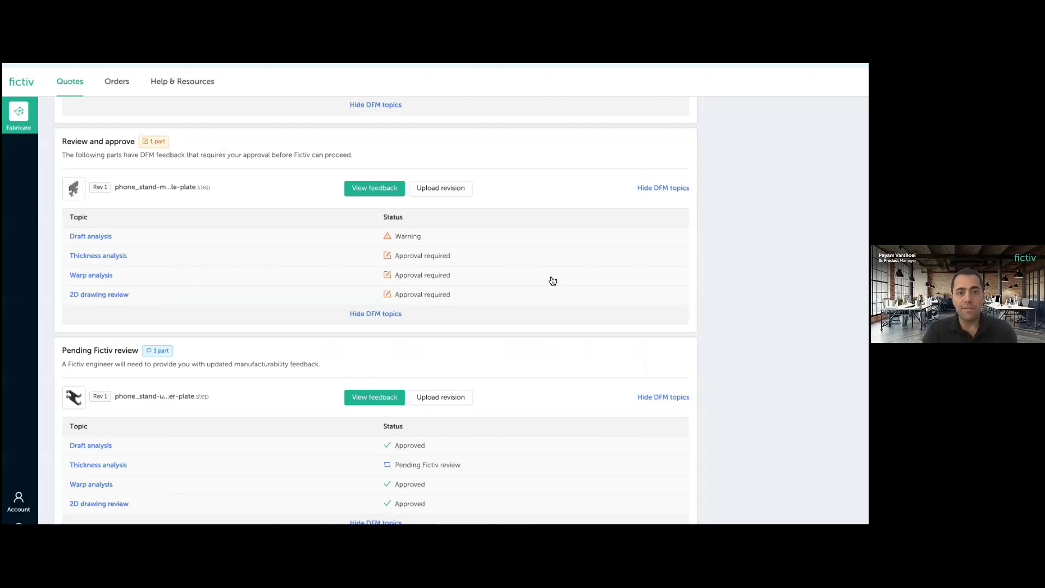
pyautogui.scroll(-1, 485, 357)
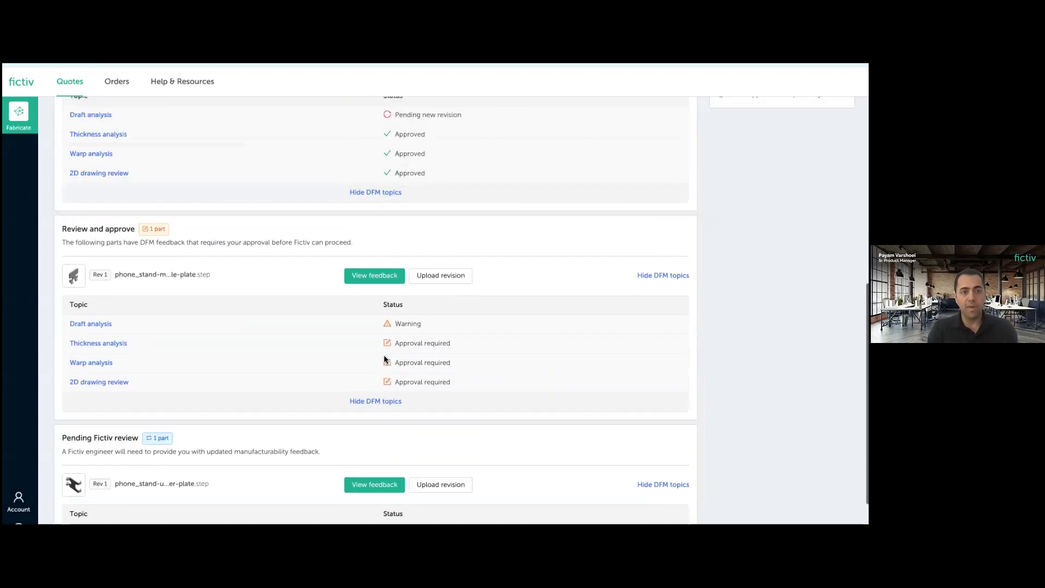
pyautogui.scroll(1, 384, 359)
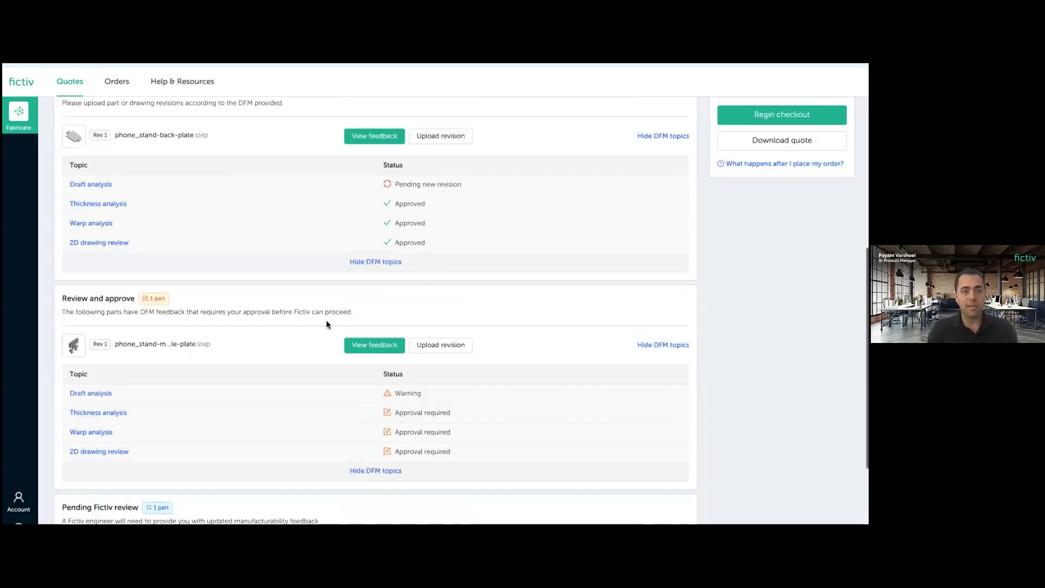
# - For the middle plate, accept the draft warning and approve thickness, warp and 2D drawing review
pyautogui.click(365, 346)
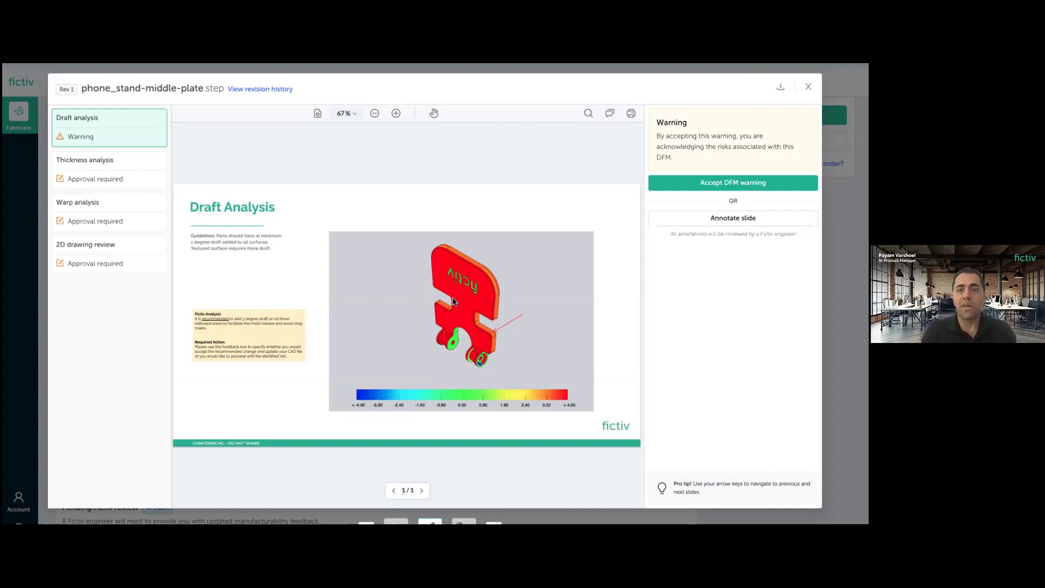
pyautogui.click(699, 184)
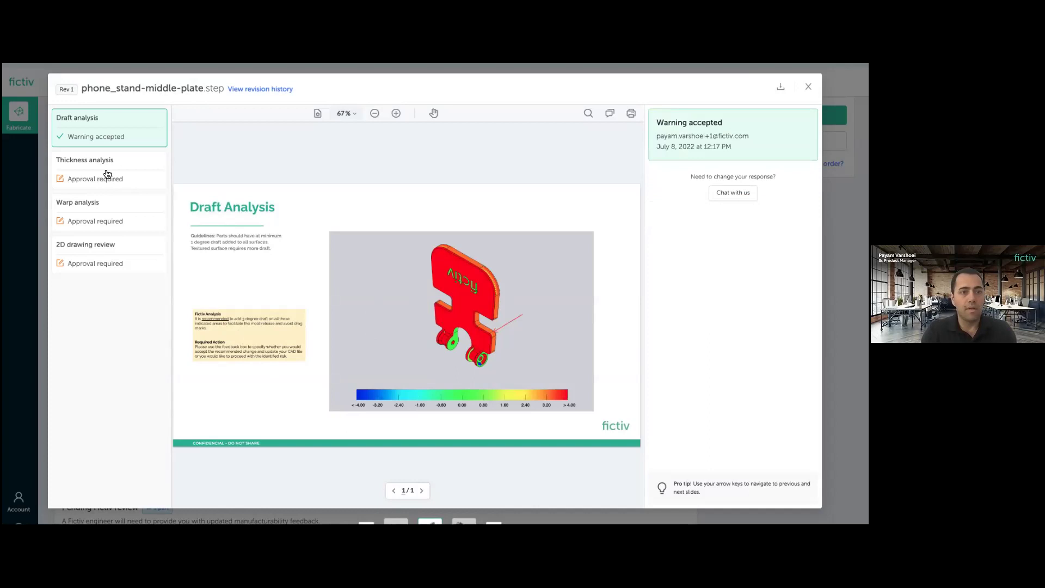
pyautogui.click(718, 173)
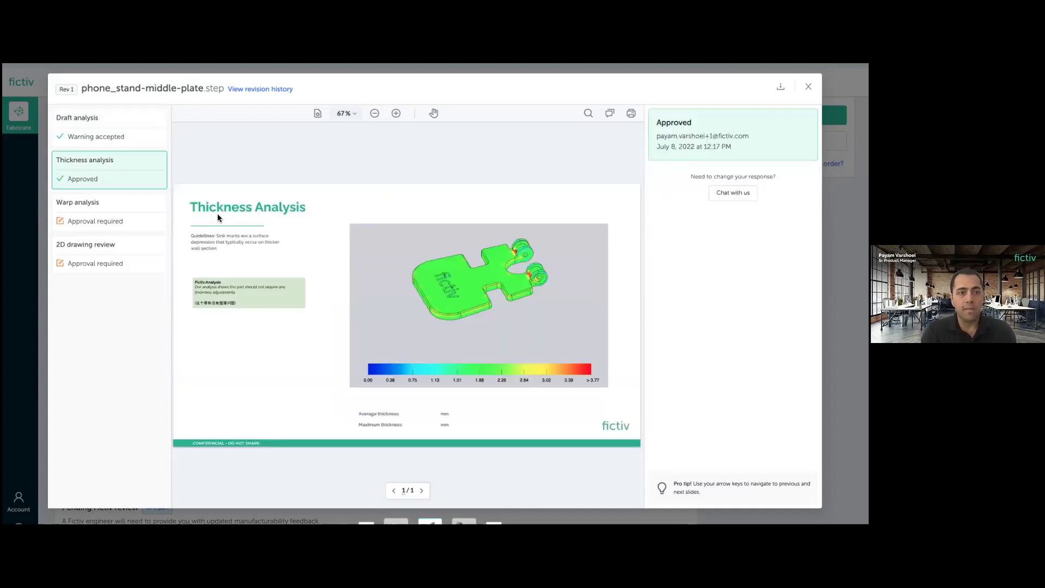
pyautogui.click(128, 216)
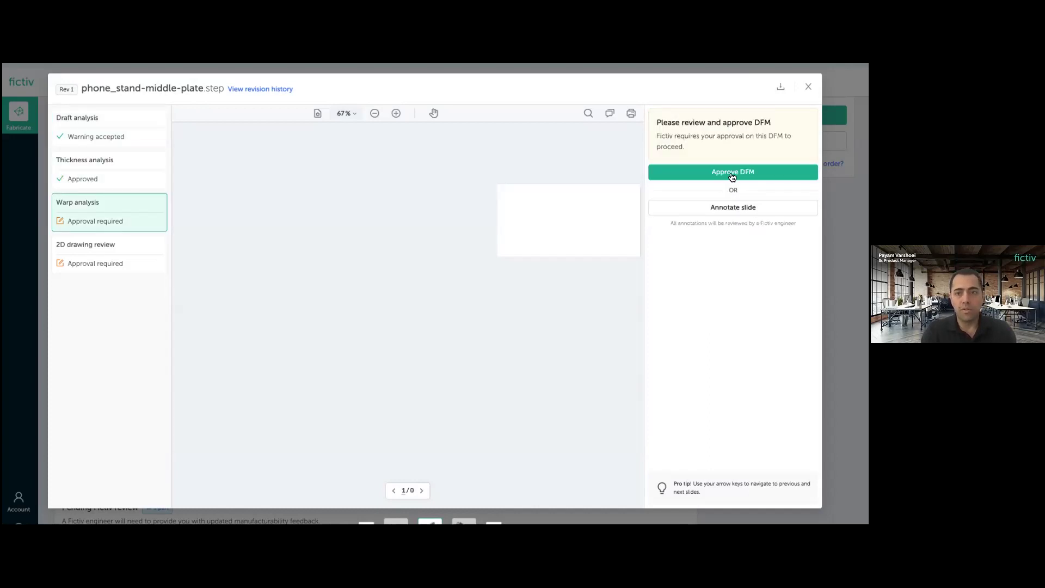
pyautogui.click(710, 172)
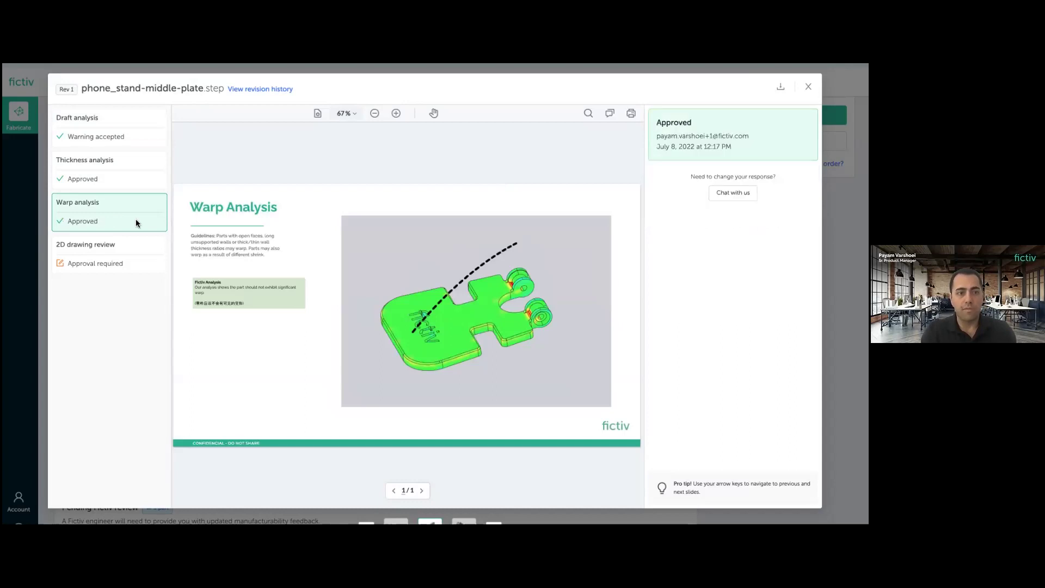
pyautogui.click(107, 257)
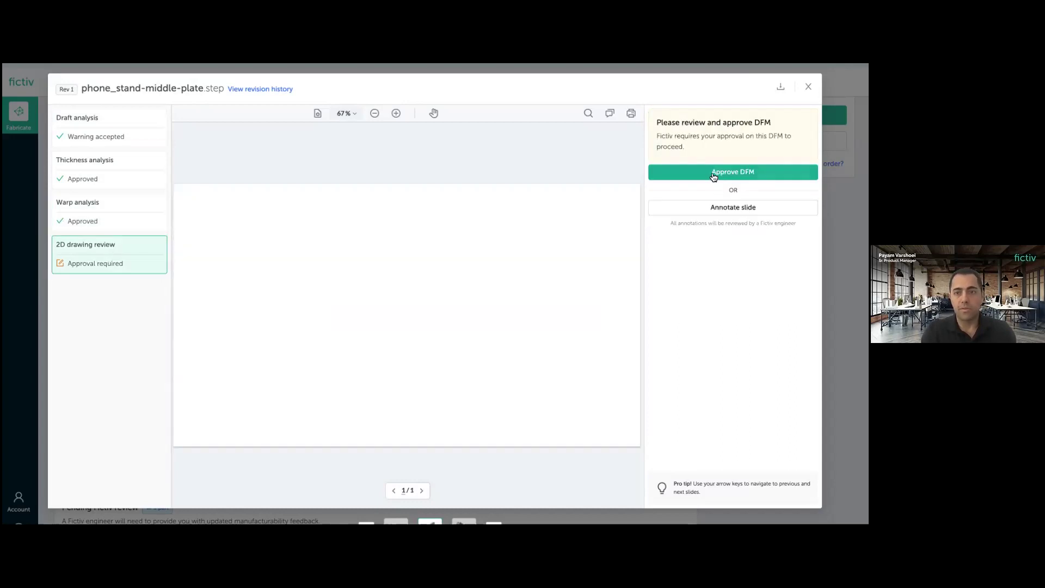
pyautogui.click(713, 172)
pyautogui.press('Escape')
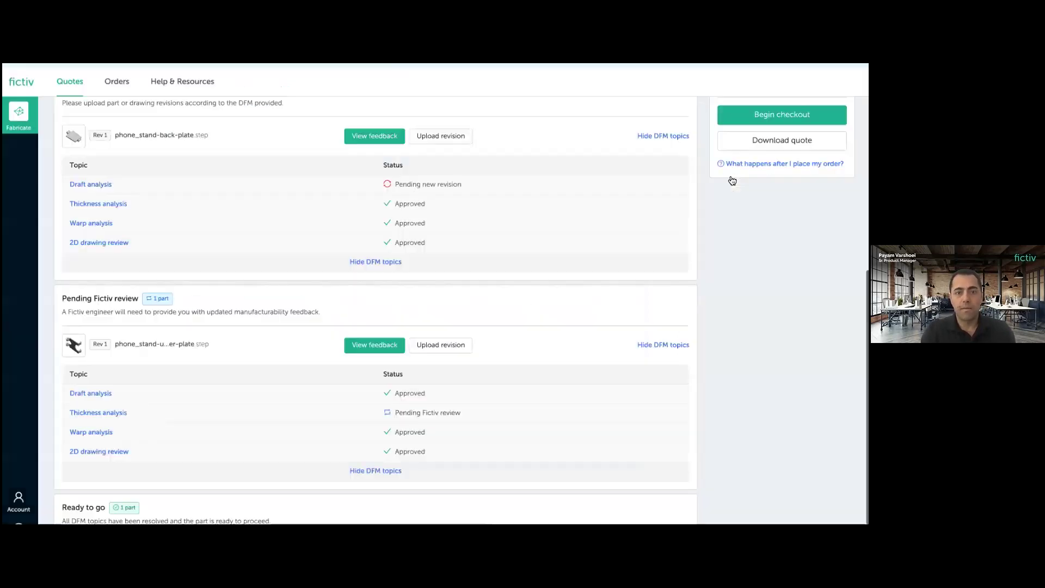
# - Expand the Ready to go part's DFM topics and scroll the quote page to check all parts' statuses
pyautogui.scroll(-1, 422, 394)
pyautogui.scroll(1, 425, 398)
pyautogui.scroll(-1, 422, 396)
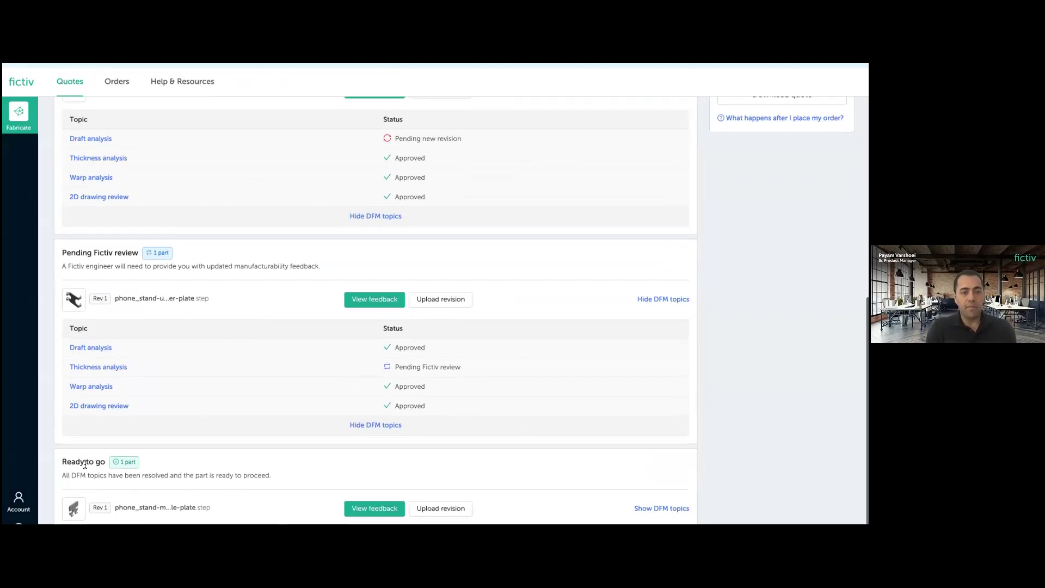
pyautogui.click(660, 508)
pyautogui.scroll(-2, 576, 403)
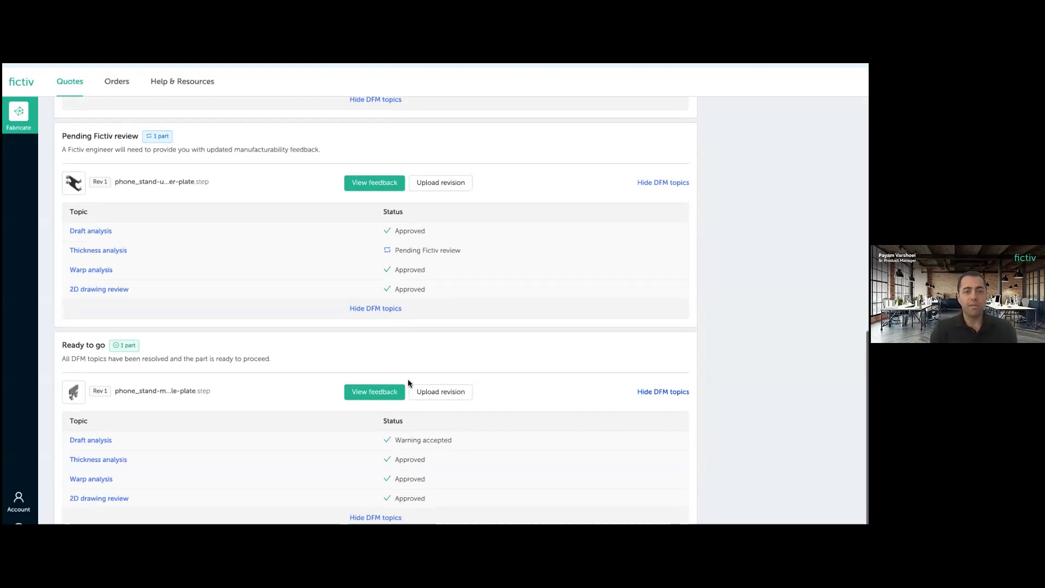
pyautogui.scroll(2, 380, 358)
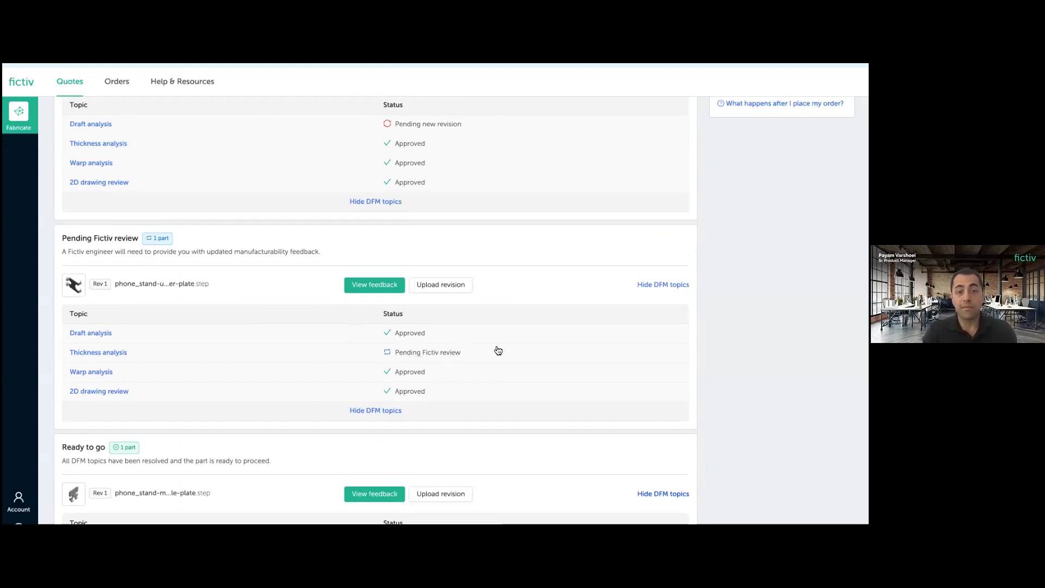
pyautogui.scroll(5, 497, 350)
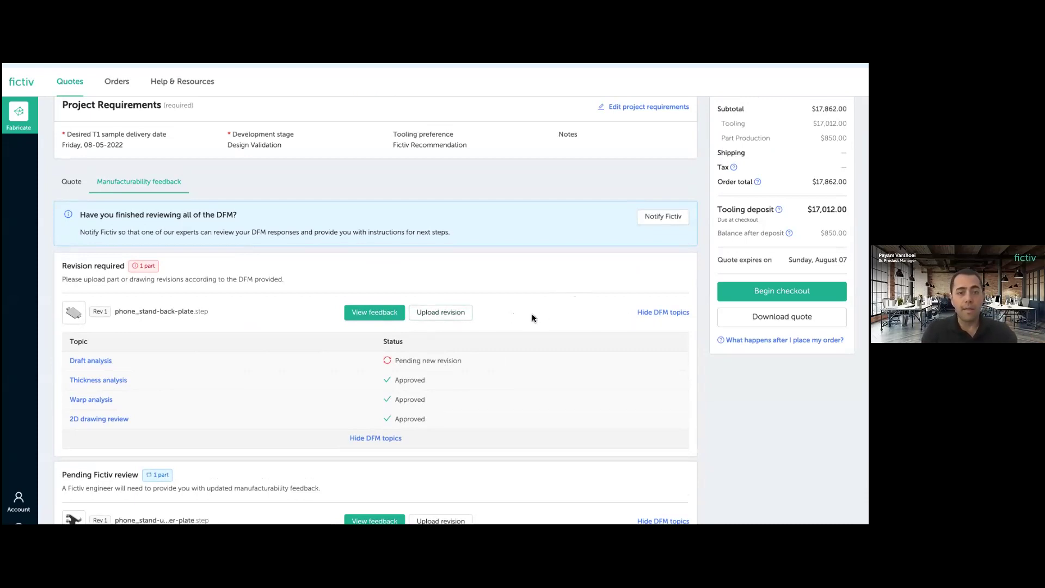
pyautogui.scroll(-3, 559, 320)
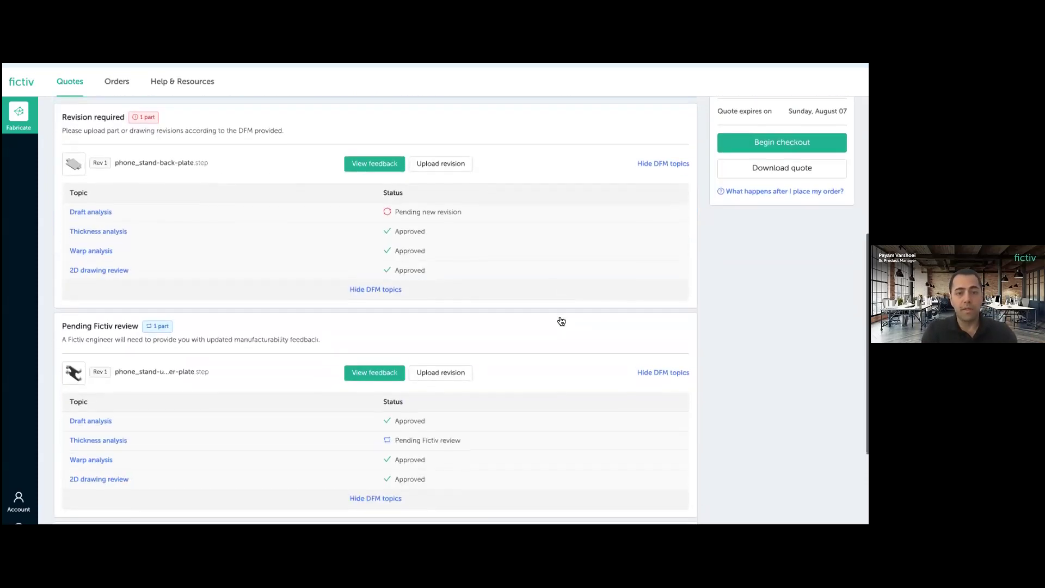
pyautogui.scroll(6, 559, 320)
pyautogui.scroll(-1, 569, 320)
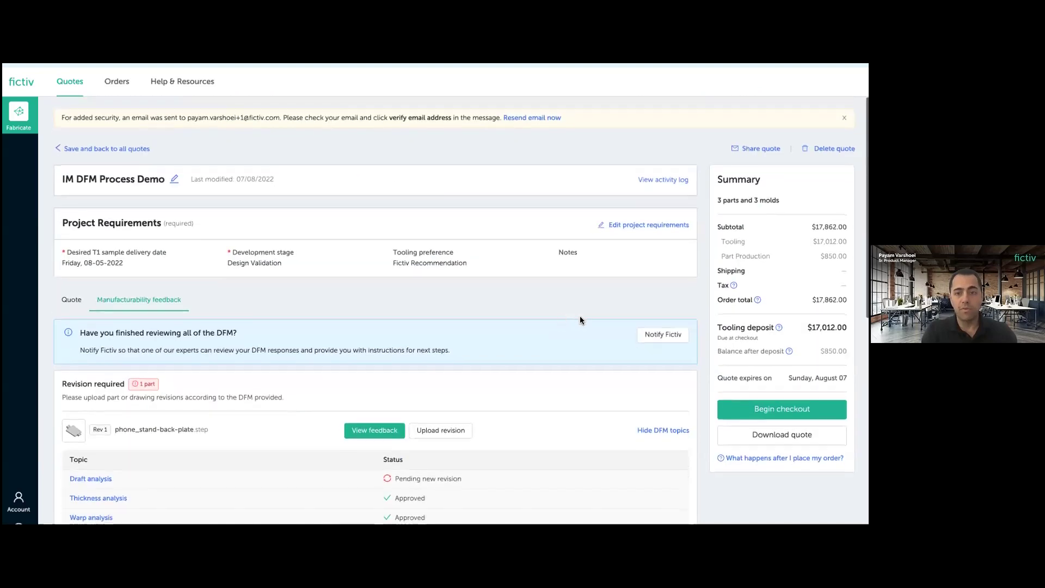
# - Notify Fictiv that the DFM review is complete and dismiss the confirmation message
pyautogui.click(664, 336)
pyautogui.click(532, 331)
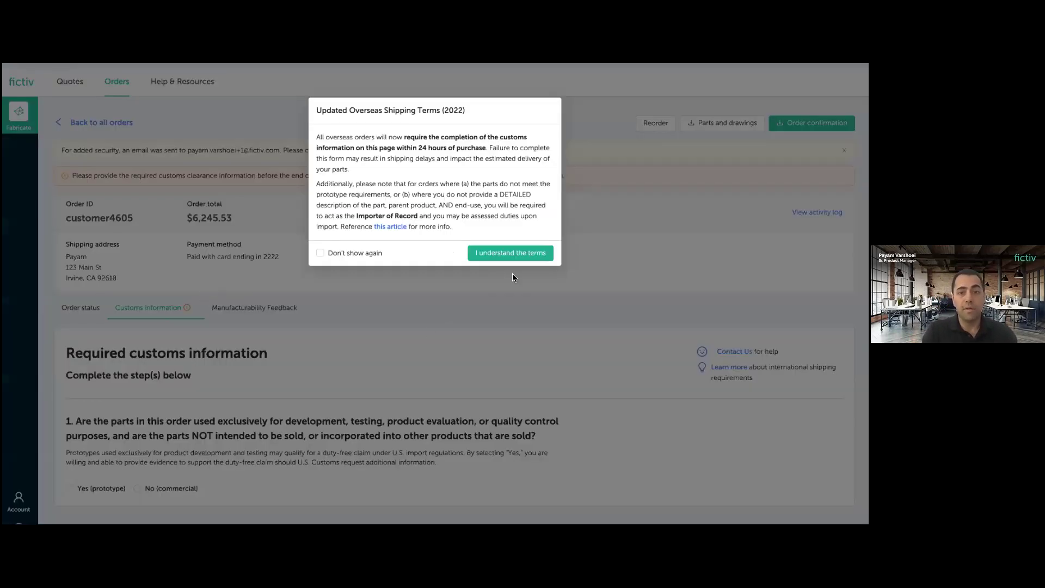
# - Accept the overseas shipping terms and show the order's Manufacturability Feedback from Order status
pyautogui.click(512, 253)
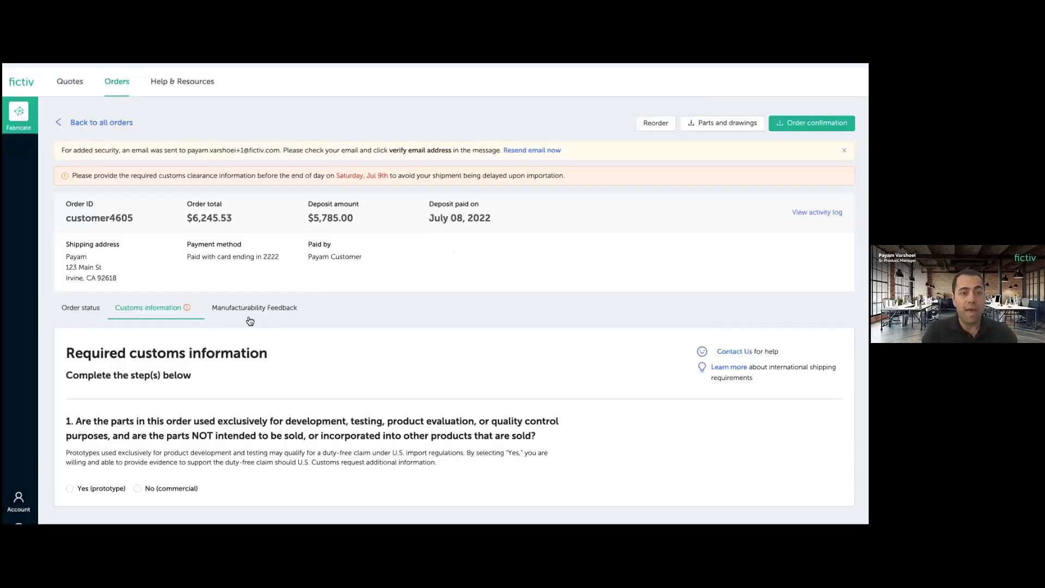
pyautogui.click(80, 307)
pyautogui.scroll(-1, 448, 342)
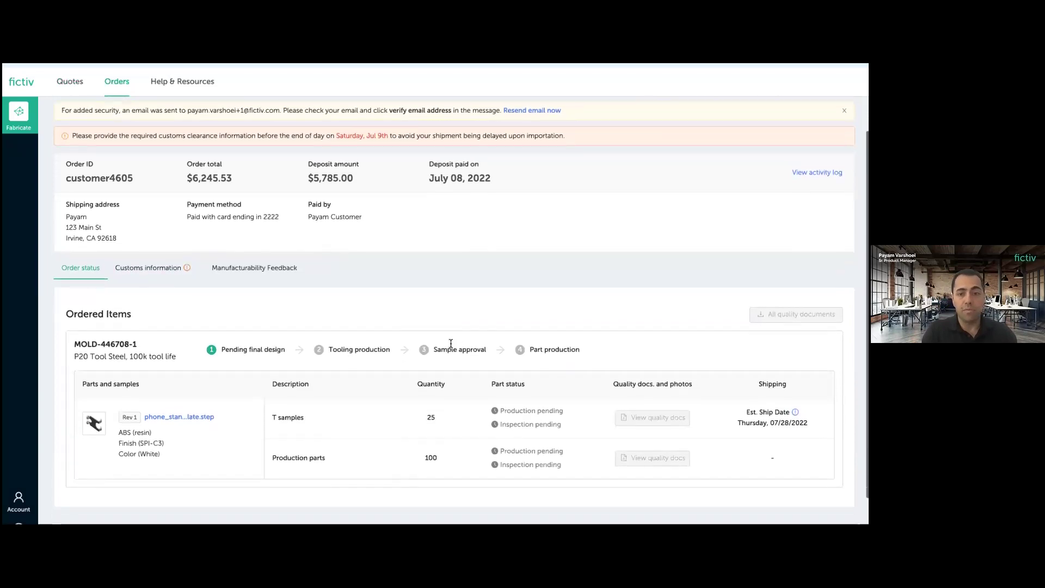
pyautogui.scroll(-1, 465, 388)
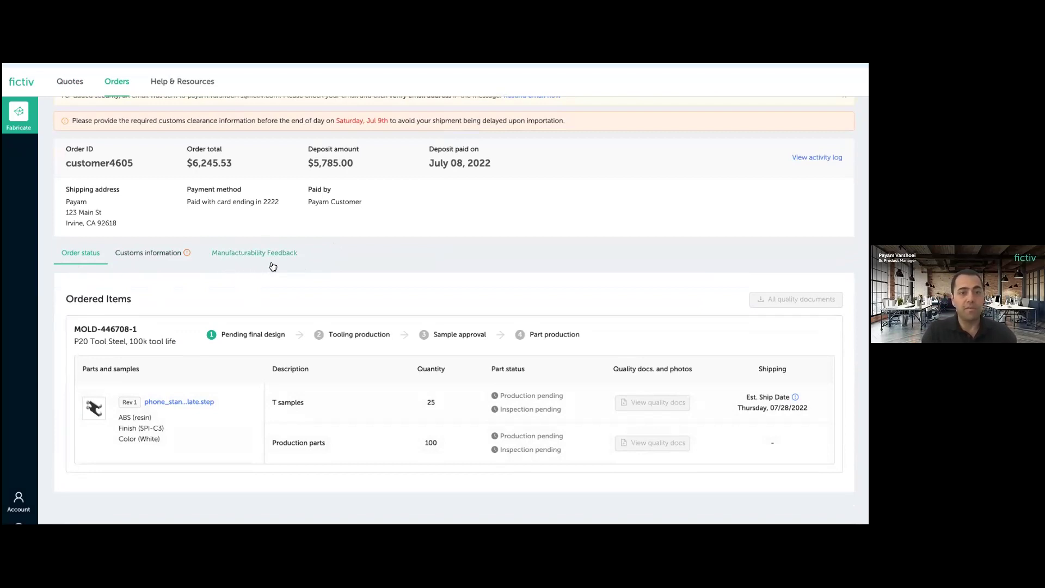
pyautogui.click(255, 253)
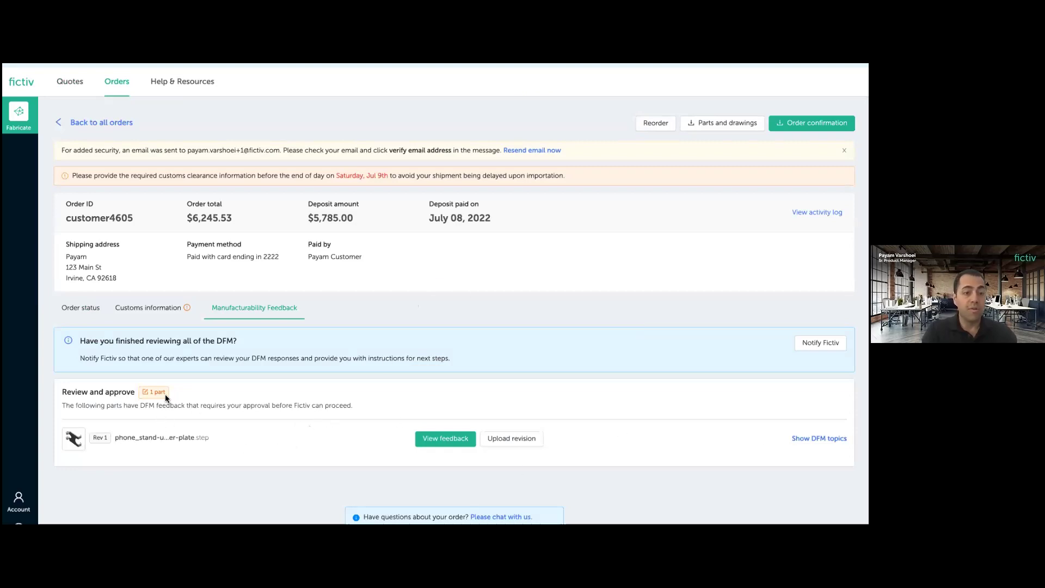
# - Expand the DFM topics for phone_stand-upper-plate.step and open its feedback
pyautogui.click(819, 438)
pyautogui.scroll(-2, 697, 394)
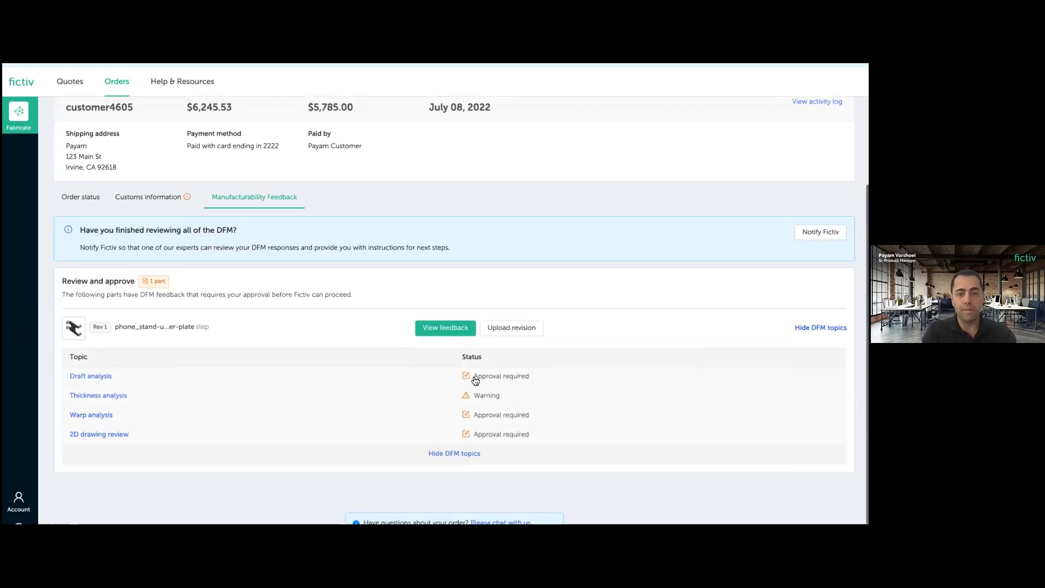
pyautogui.click(437, 329)
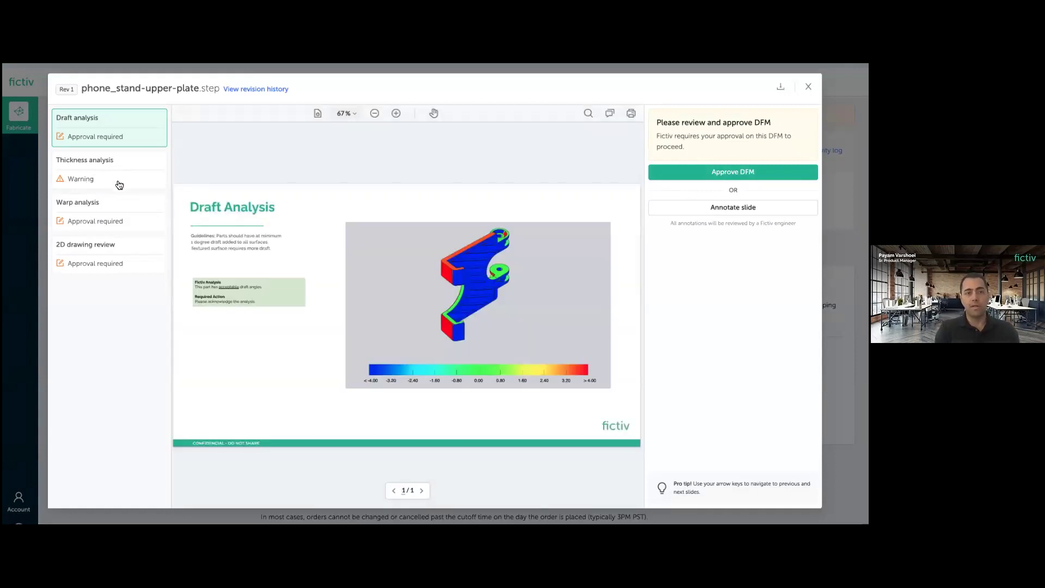
# - Review the Thickness and Warp analysis feedback, then download the DFM report as a PDF
pyautogui.click(121, 173)
pyautogui.click(123, 215)
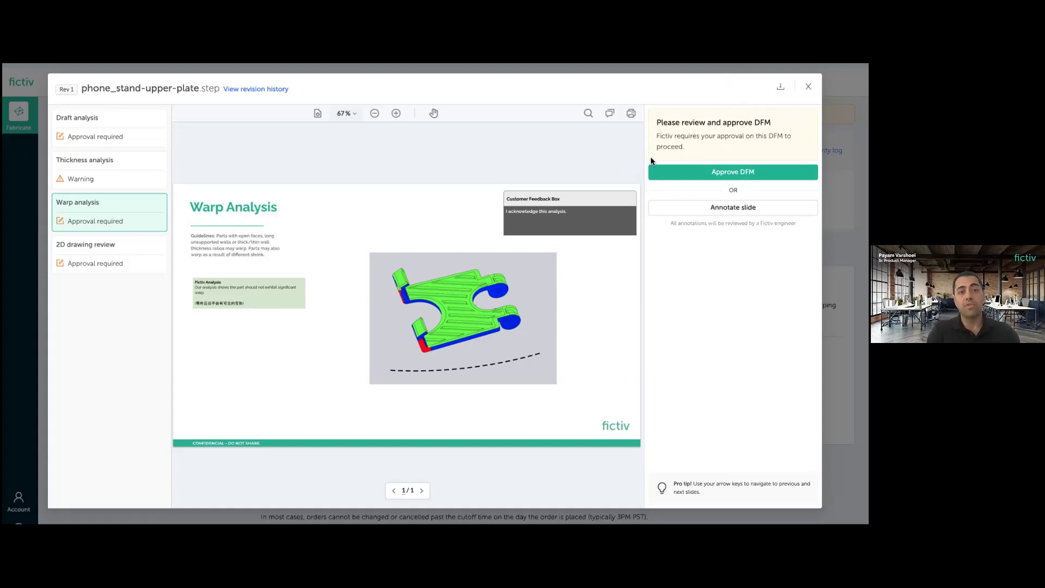
pyautogui.click(780, 86)
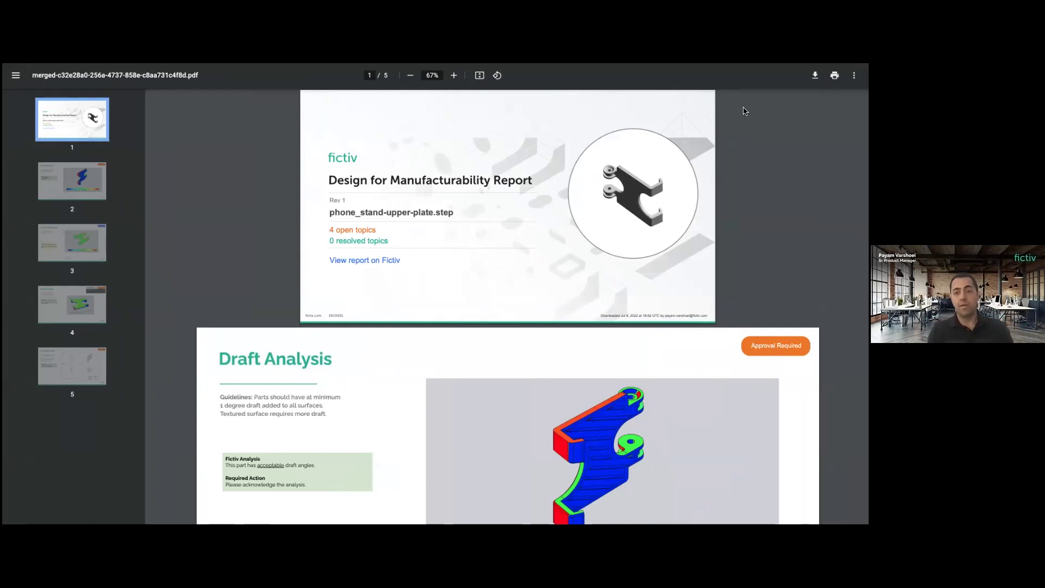
pyautogui.scroll(-2, 506, 305)
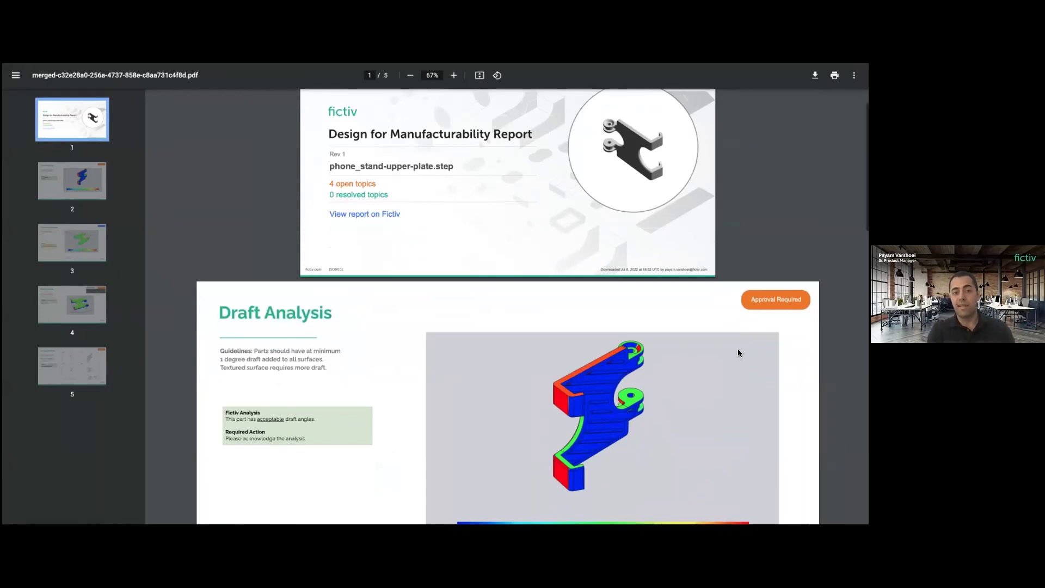
pyautogui.scroll(-5, 738, 353)
pyautogui.scroll(-3, 544, 337)
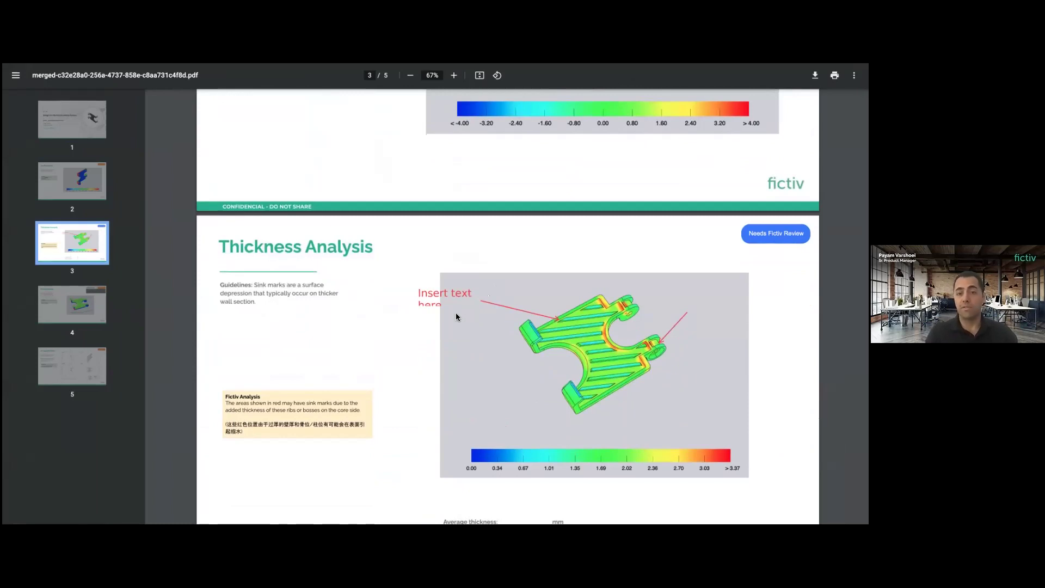
pyautogui.scroll(-5, 547, 393)
pyautogui.scroll(-3, 547, 392)
pyautogui.scroll(3, 547, 392)
pyautogui.scroll(4, 547, 393)
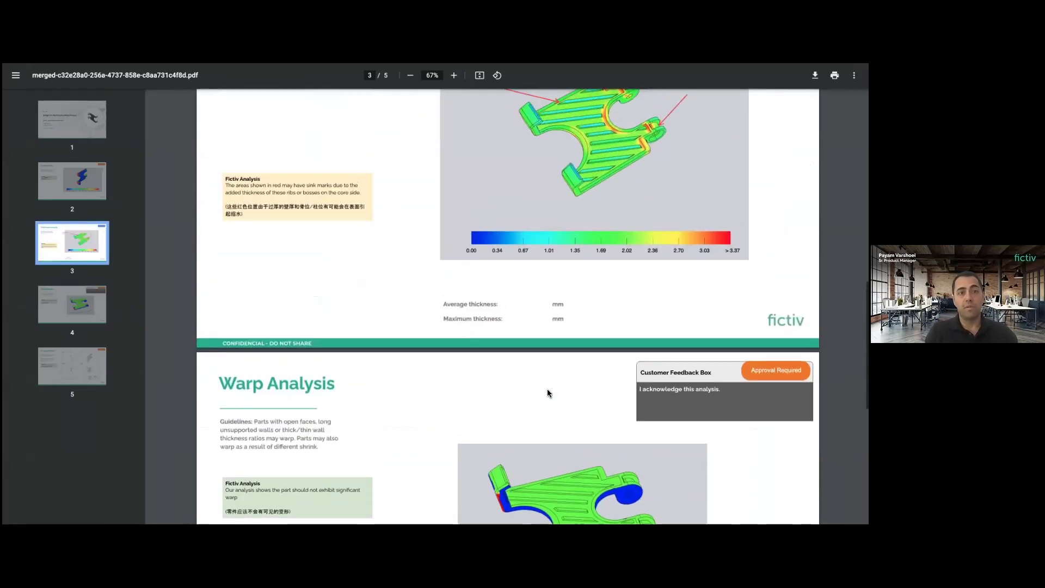
pyautogui.scroll(5, 548, 392)
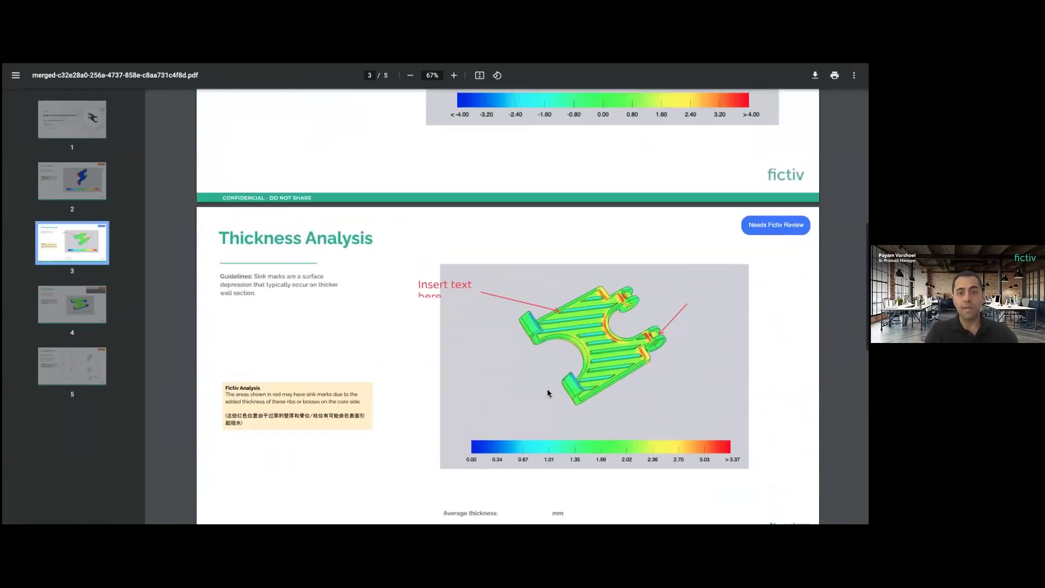
pyautogui.scroll(2, 547, 391)
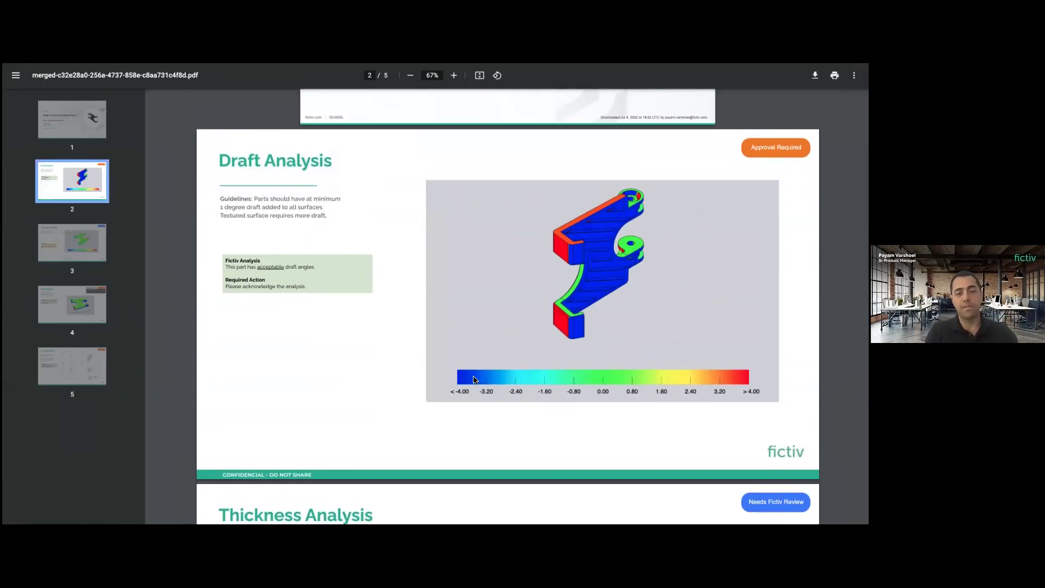
pyautogui.scroll(3, 470, 388)
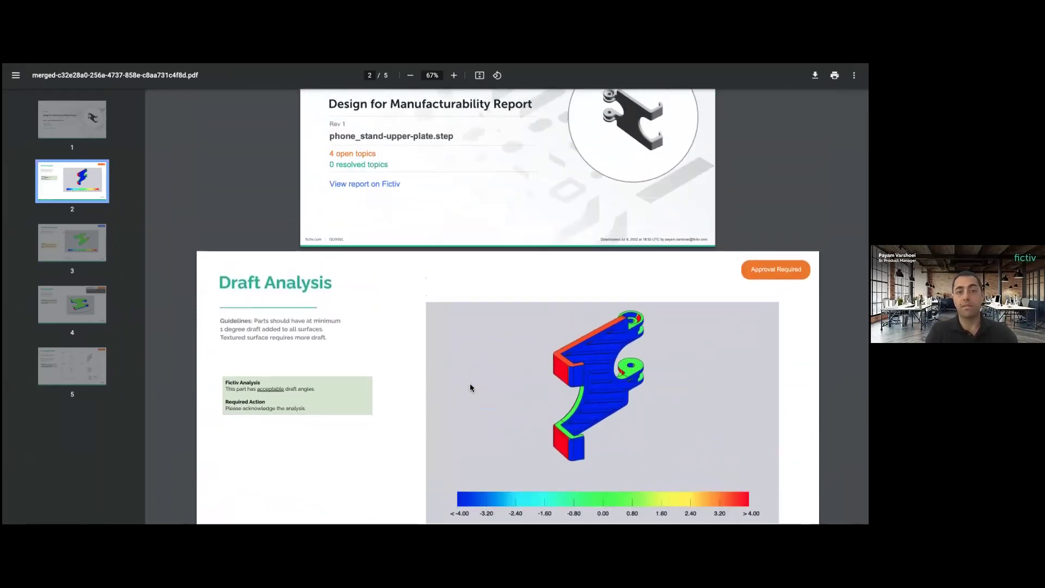
pyautogui.scroll(2, 471, 388)
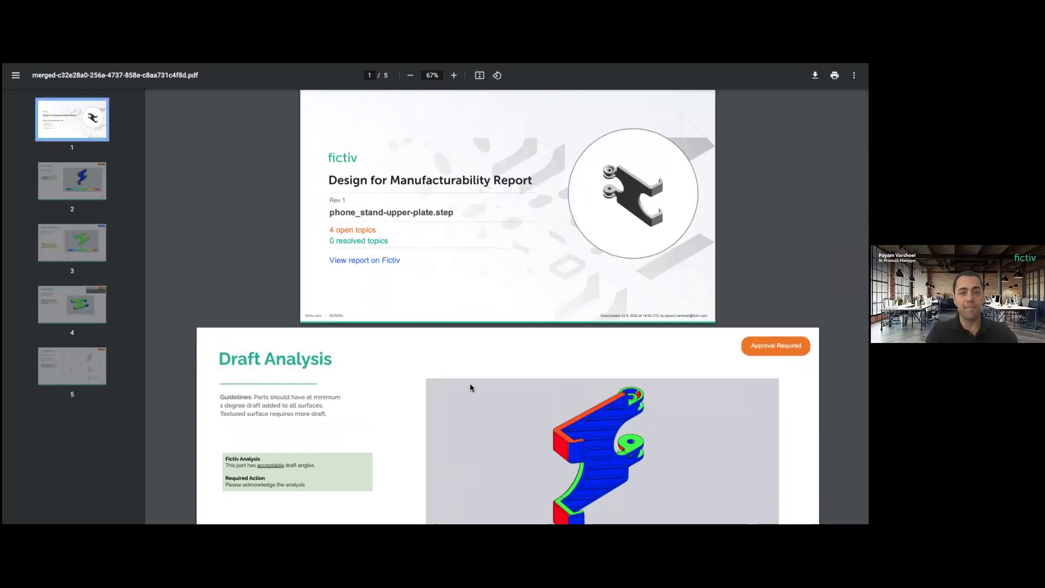